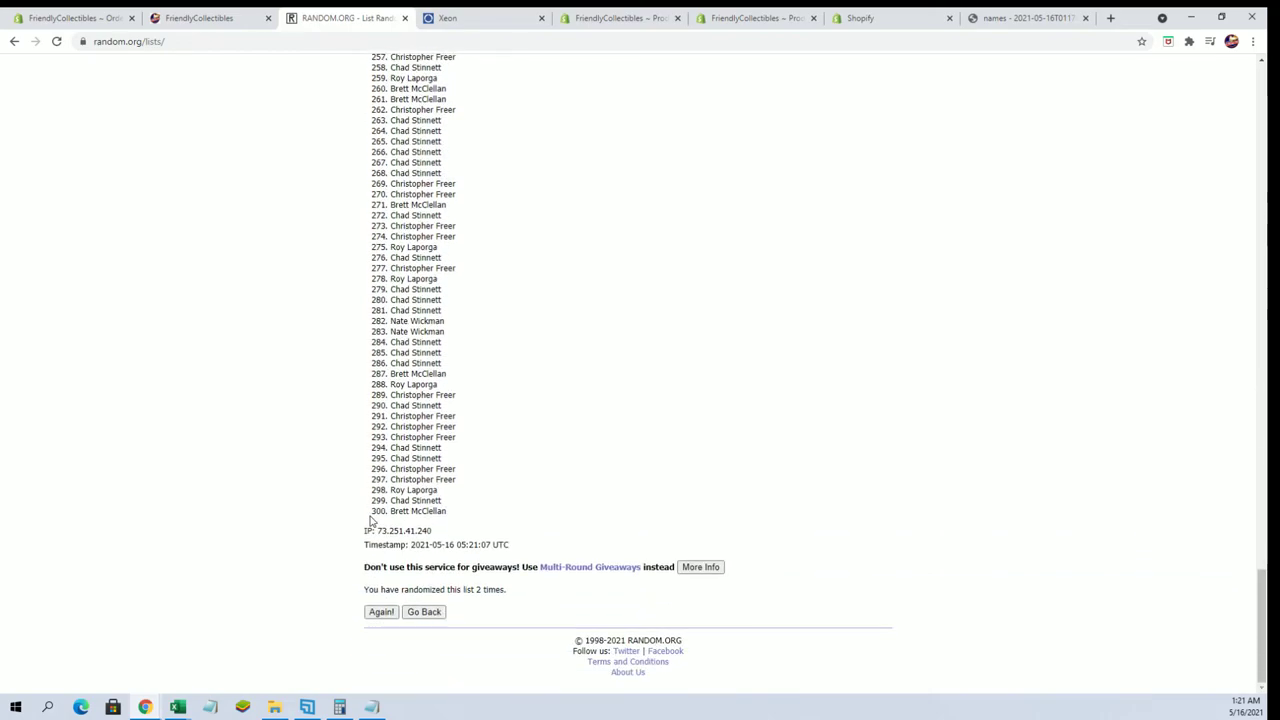
Step: Re-randomize the list of owner names until it has been randomized seven times in total
{"action": "left_click", "coordinate": [379, 613]}
{"action": "scroll", "coordinate": [362, 490], "scroll_direction": "down", "scroll_amount": 2}
{"action": "scroll", "coordinate": [365, 488], "scroll_direction": "down", "scroll_amount": 18}
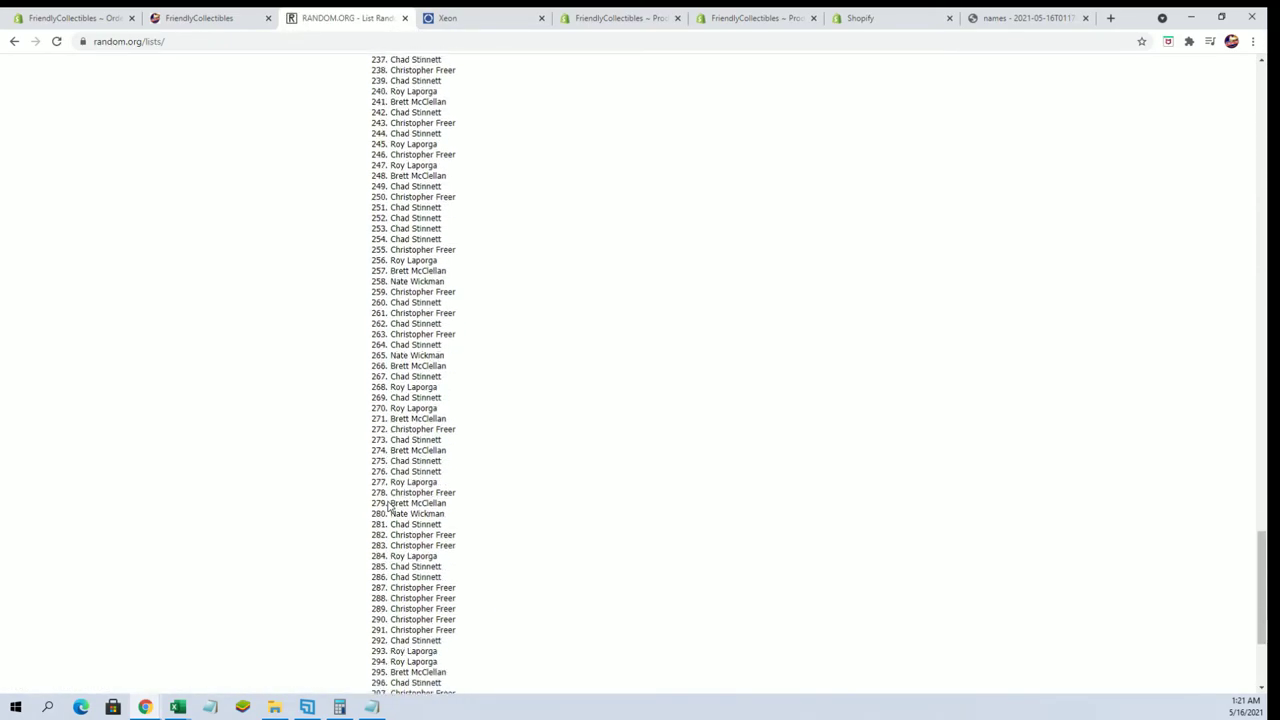
{"action": "scroll", "coordinate": [376, 610], "scroll_direction": "down", "scroll_amount": 2}
{"action": "left_click", "coordinate": [380, 612]}
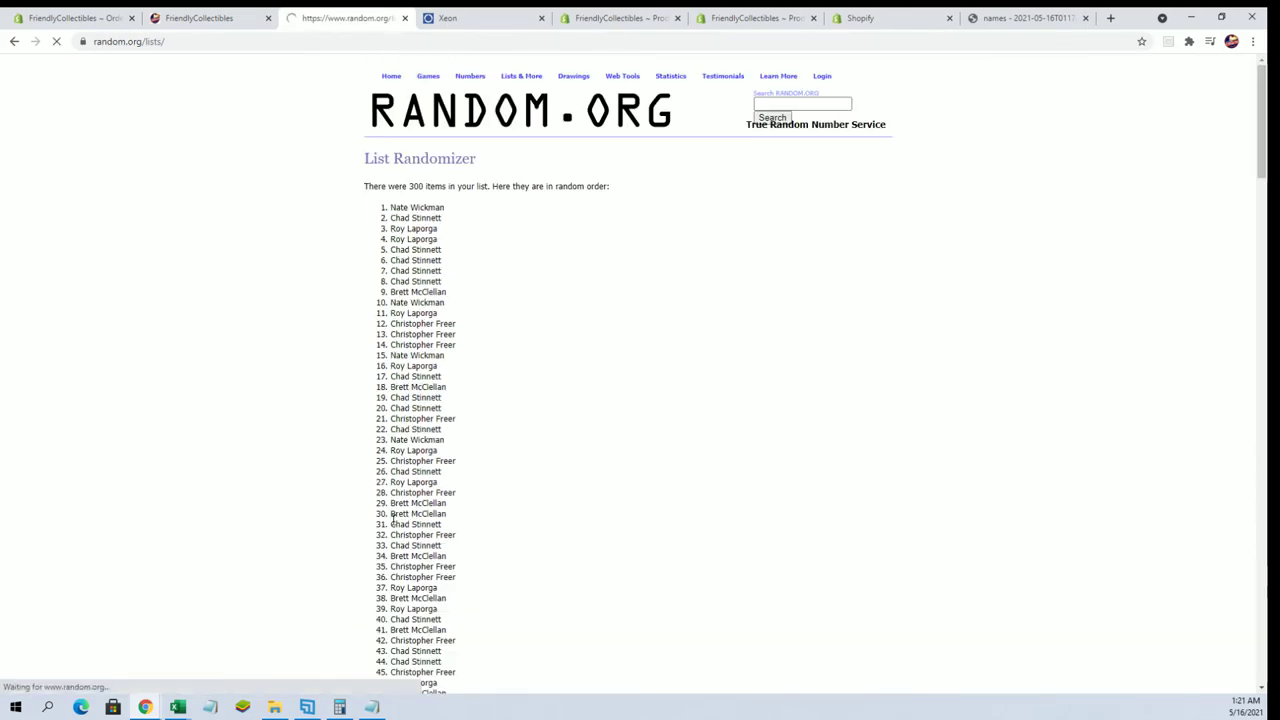
{"action": "scroll", "coordinate": [392, 525], "scroll_direction": "down", "scroll_amount": 20}
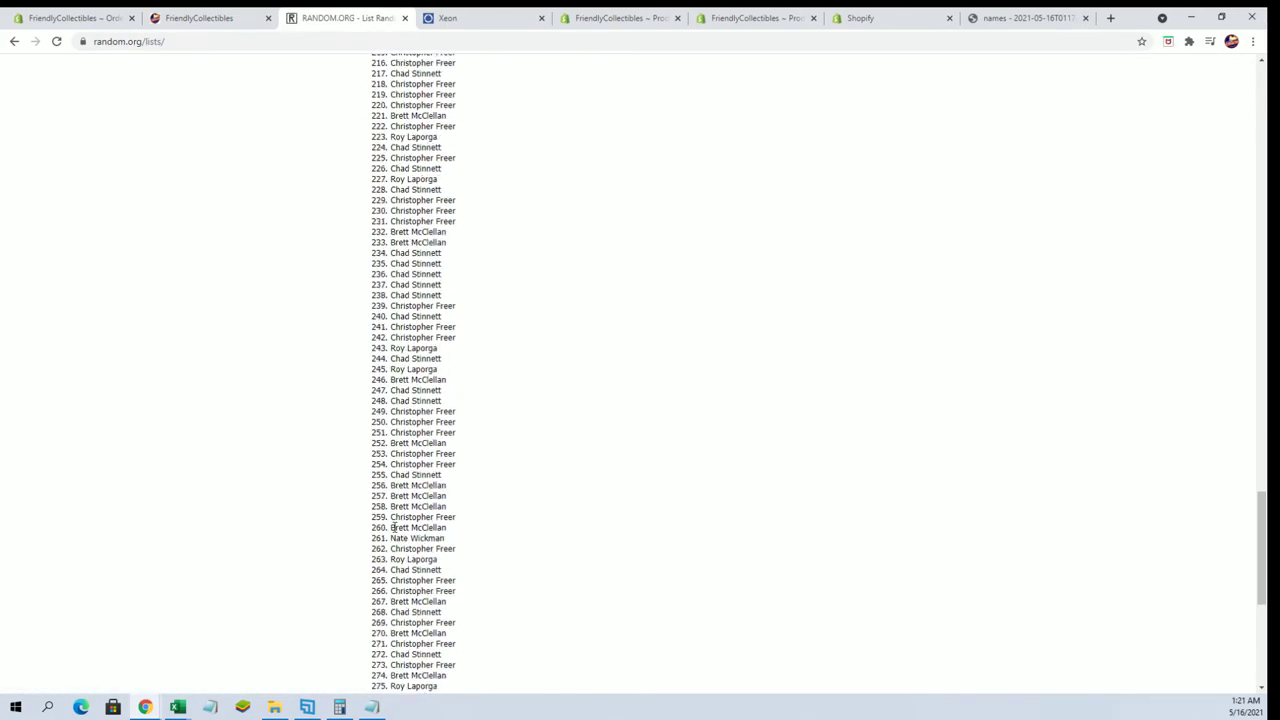
{"action": "scroll", "coordinate": [393, 580], "scroll_direction": "down", "scroll_amount": 2}
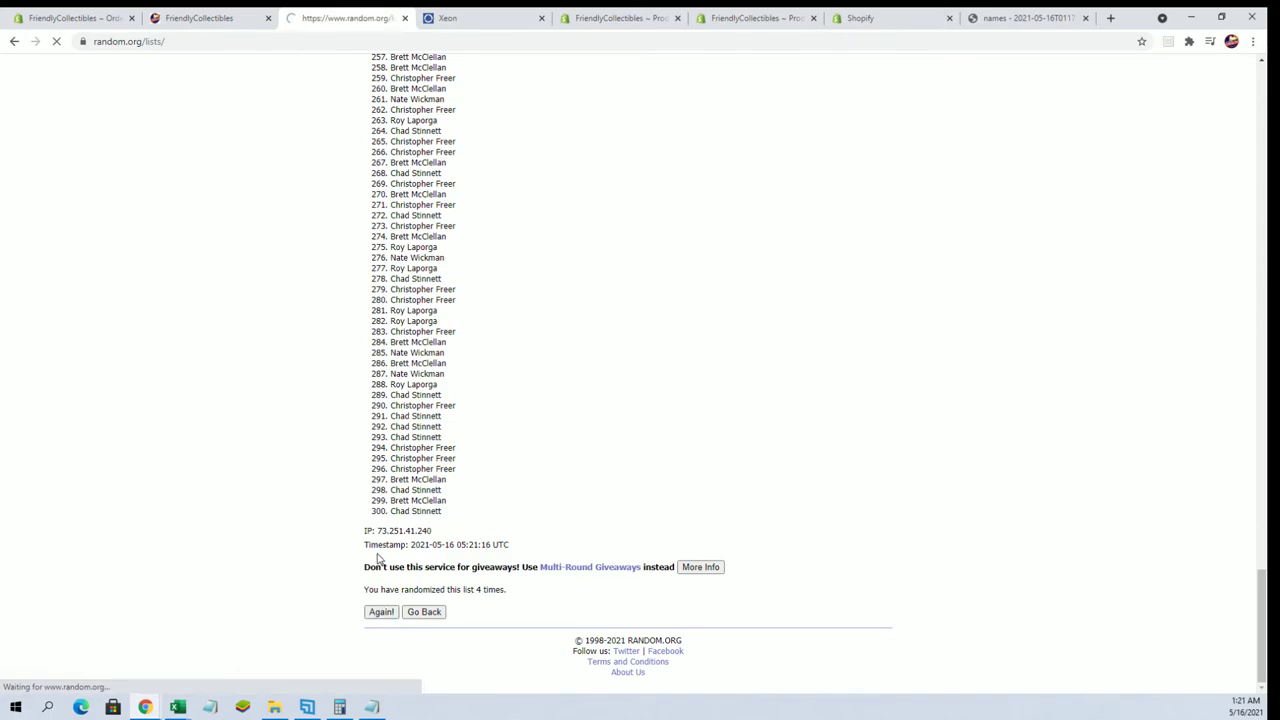
{"action": "scroll", "coordinate": [380, 560], "scroll_direction": "down", "scroll_amount": 15}
{"action": "scroll", "coordinate": [380, 560], "scroll_direction": "down", "scroll_amount": 11}
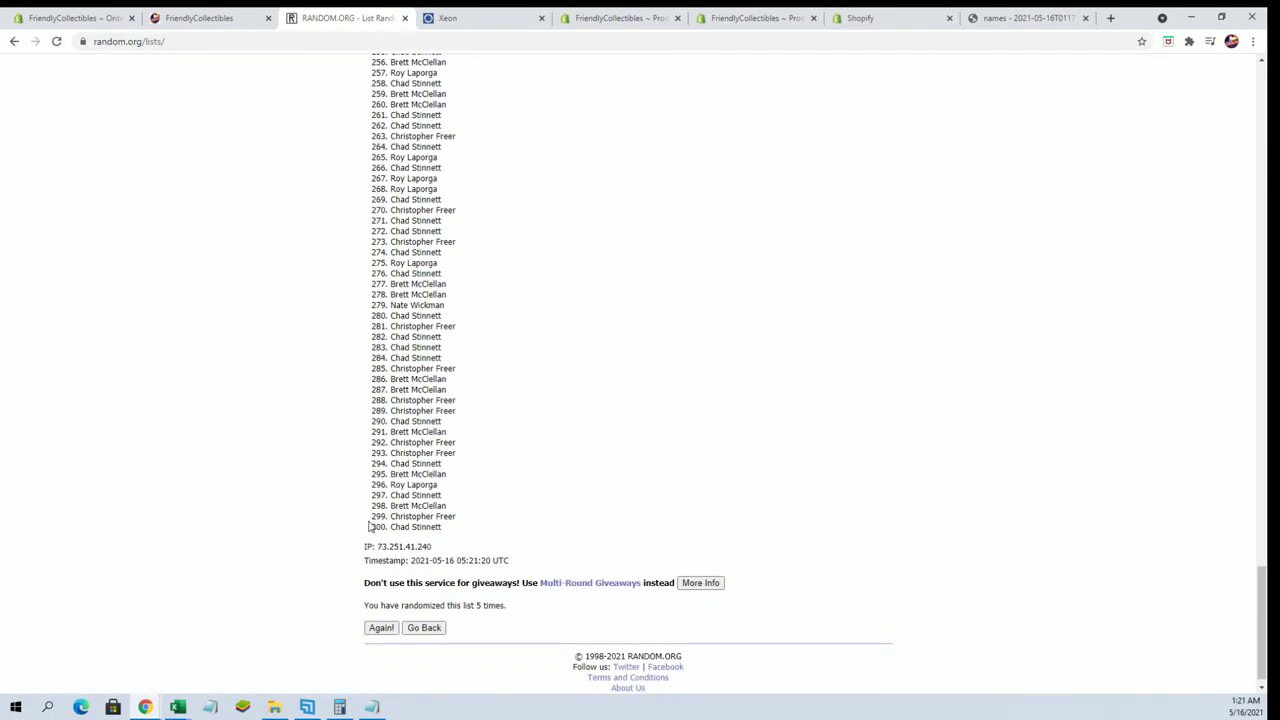
{"action": "left_click", "coordinate": [379, 628]}
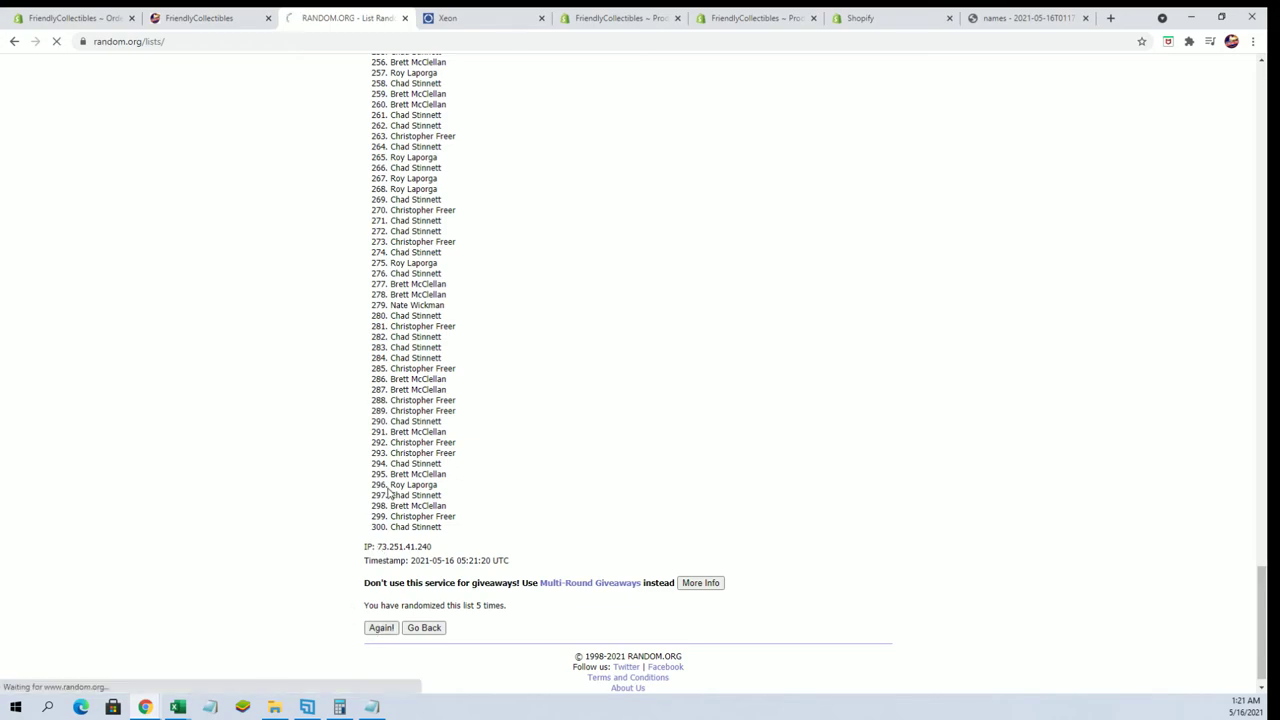
{"action": "scroll", "coordinate": [388, 492], "scroll_direction": "down", "scroll_amount": 14}
{"action": "scroll", "coordinate": [388, 492], "scroll_direction": "down", "scroll_amount": 14}
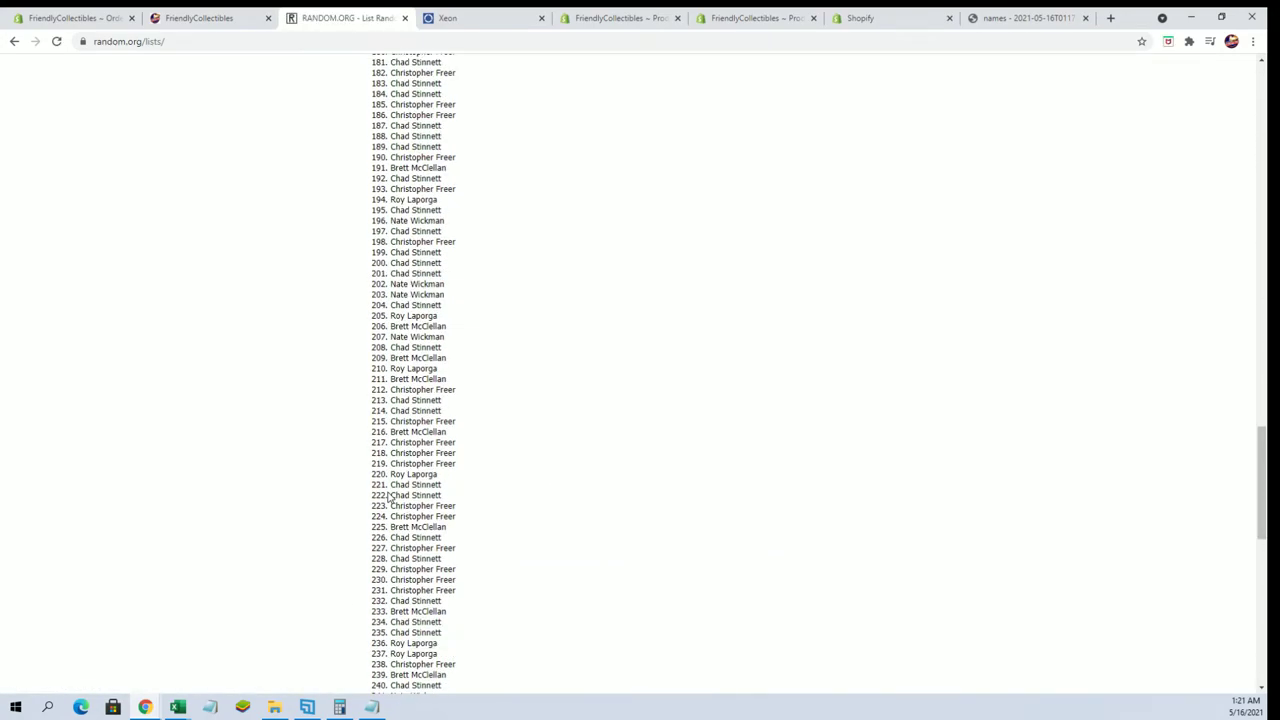
{"action": "left_click", "coordinate": [381, 612]}
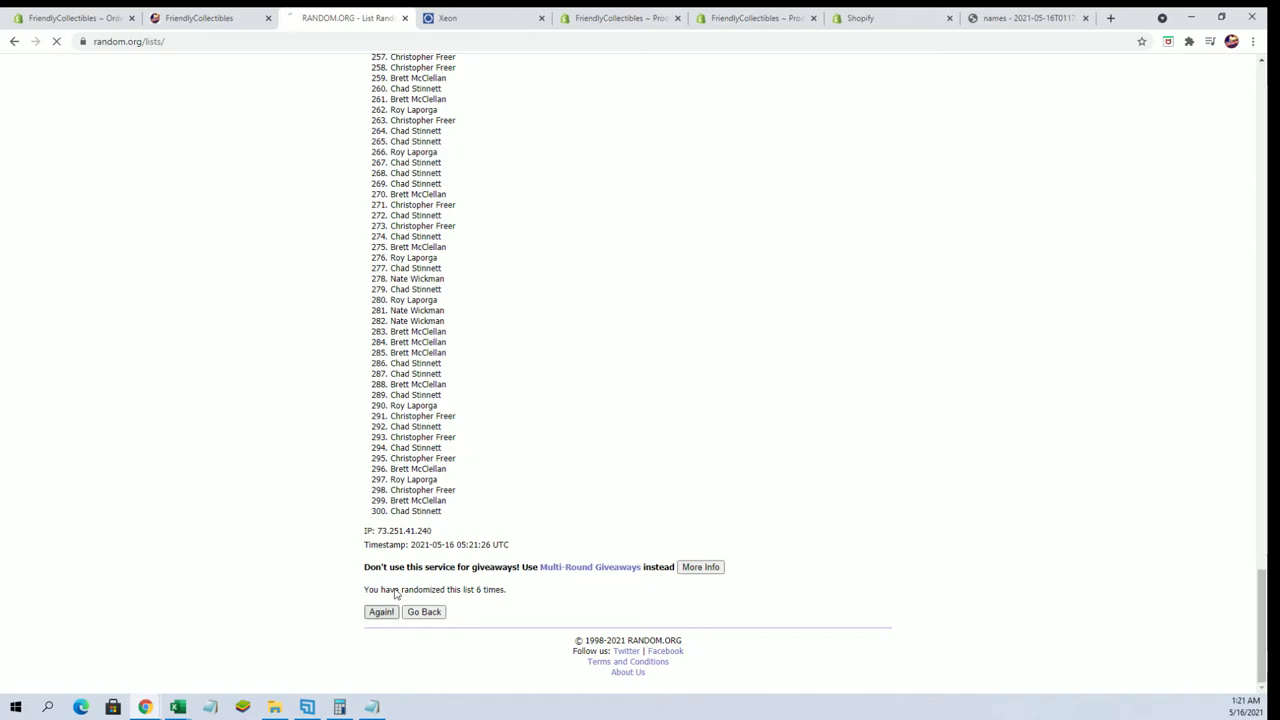
Step: Copy all 300 randomized owner names from the result list
{"action": "left_click_drag", "start_coordinate": [390, 208], "coordinate": [457, 510]}
{"action": "scroll", "coordinate": [443, 271], "scroll_direction": "down", "scroll_amount": 5}
{"action": "scroll", "coordinate": [463, 290], "scroll_direction": "down", "scroll_amount": 9}
{"action": "scroll", "coordinate": [463, 289], "scroll_direction": "down", "scroll_amount": 8}
{"action": "scroll", "coordinate": [469, 294], "scroll_direction": "down", "scroll_amount": 6}
{"action": "right_click", "coordinate": [446, 436]}
{"action": "left_click", "coordinate": [470, 444]}
Step: Switch to the MASTER LIST workbook in Excel and paste the names as plain text into the OWNERS column from A2
{"action": "mouse_move", "coordinate": [172, 700]}
{"action": "left_click", "coordinate": [221, 668]}
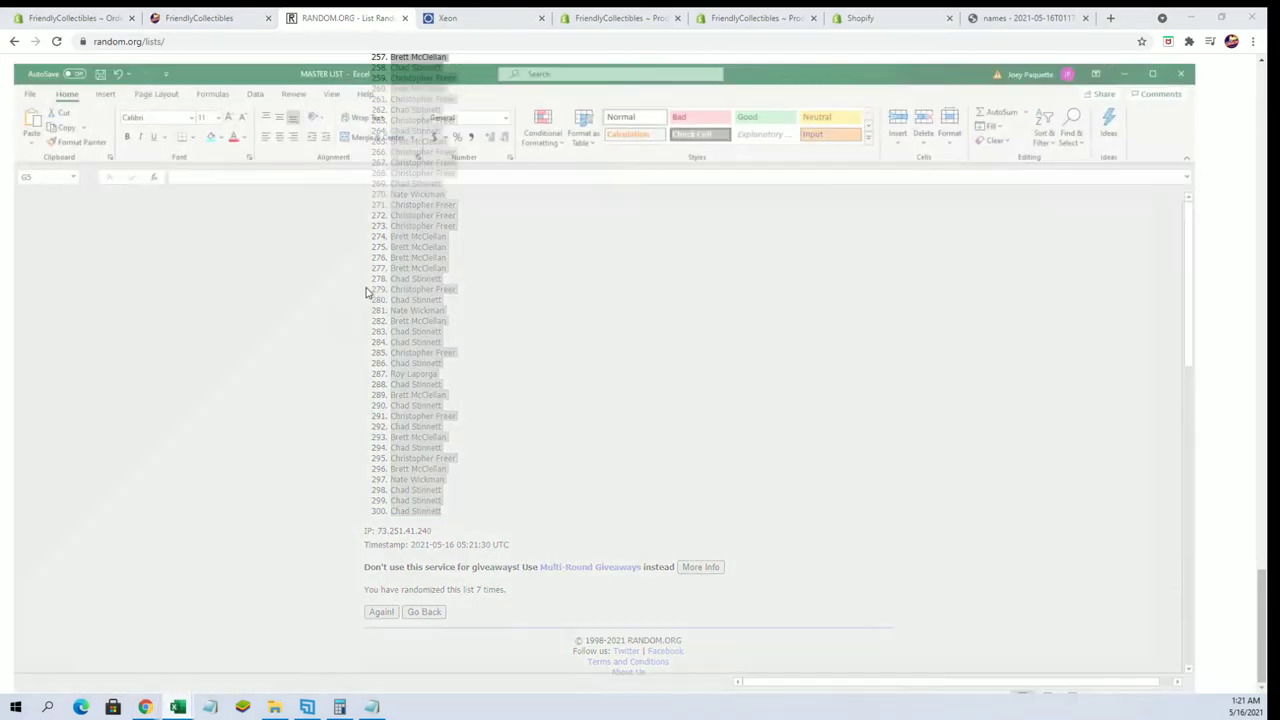
{"action": "left_click", "coordinate": [44, 171]}
{"action": "right_click", "coordinate": [44, 171]}
{"action": "left_click", "coordinate": [106, 257]}
{"action": "left_click", "coordinate": [80, 186]}
{"action": "left_click", "coordinate": [195, 376]}
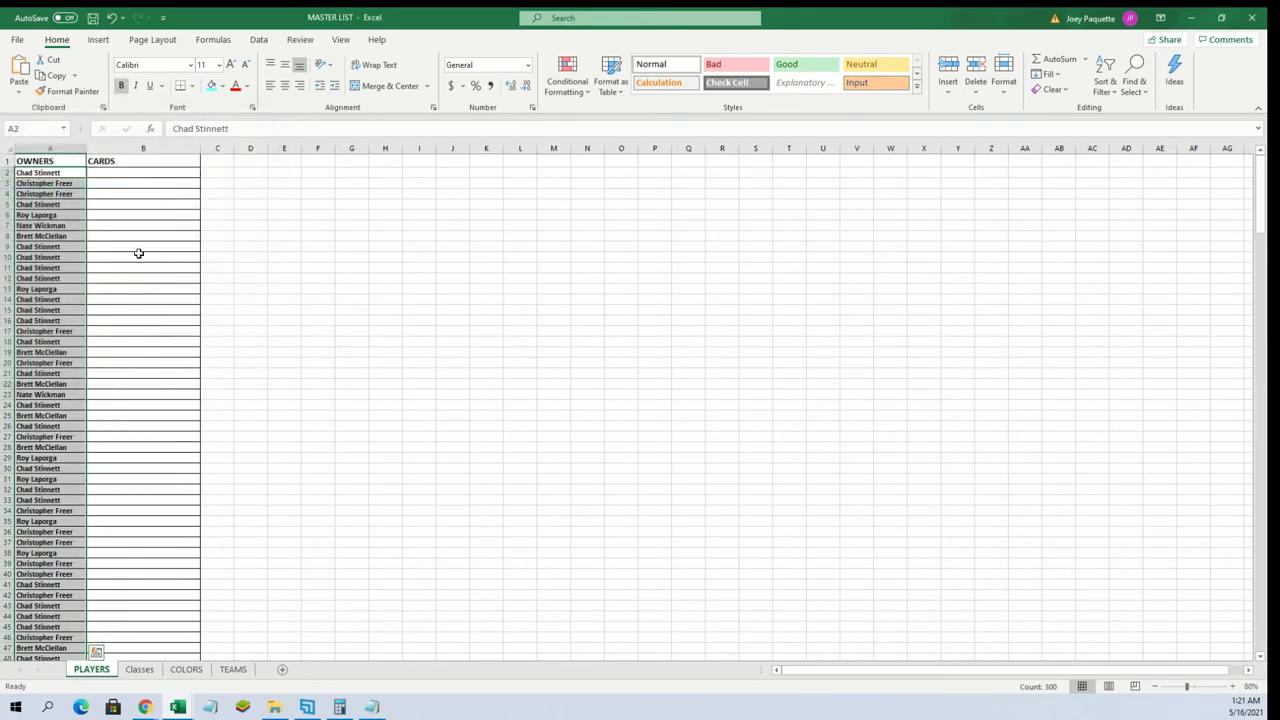
Step: Check the pasted names in the OWNERS column from the first entry down to row 301
{"action": "scroll", "coordinate": [150, 240], "scroll_direction": "down", "scroll_amount": 20}
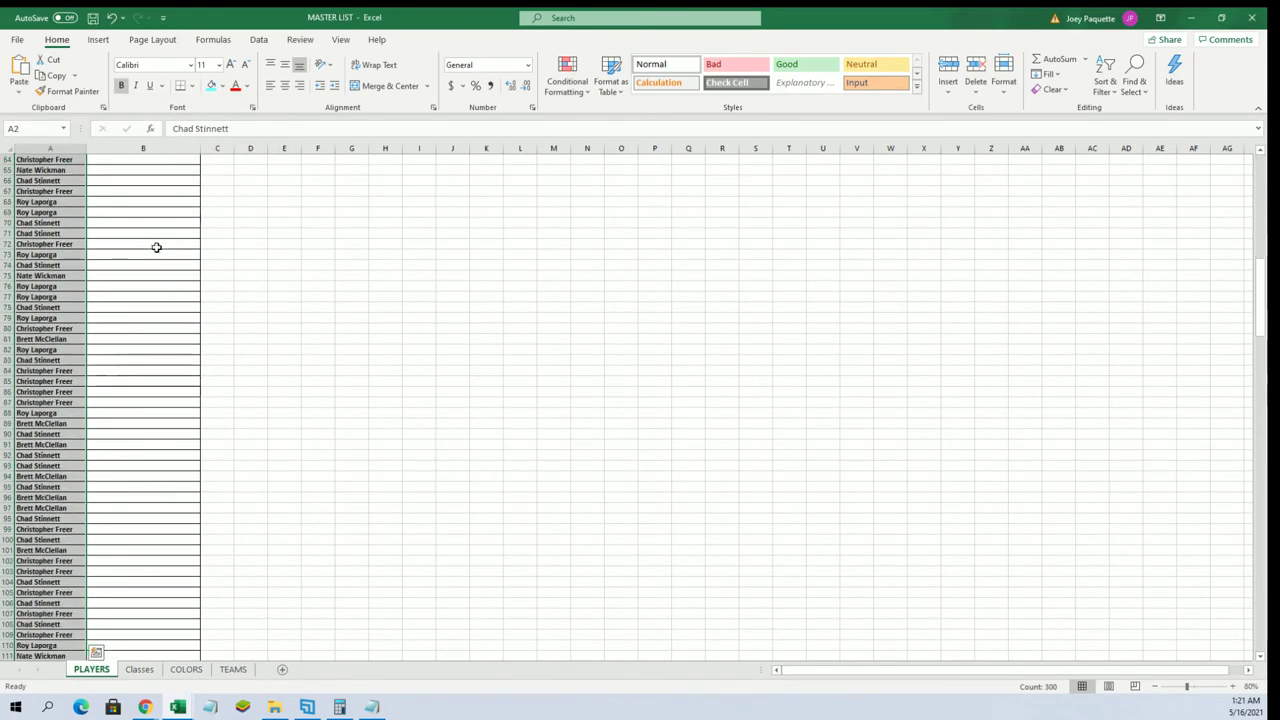
{"action": "scroll", "coordinate": [160, 257], "scroll_direction": "down", "scroll_amount": 20}
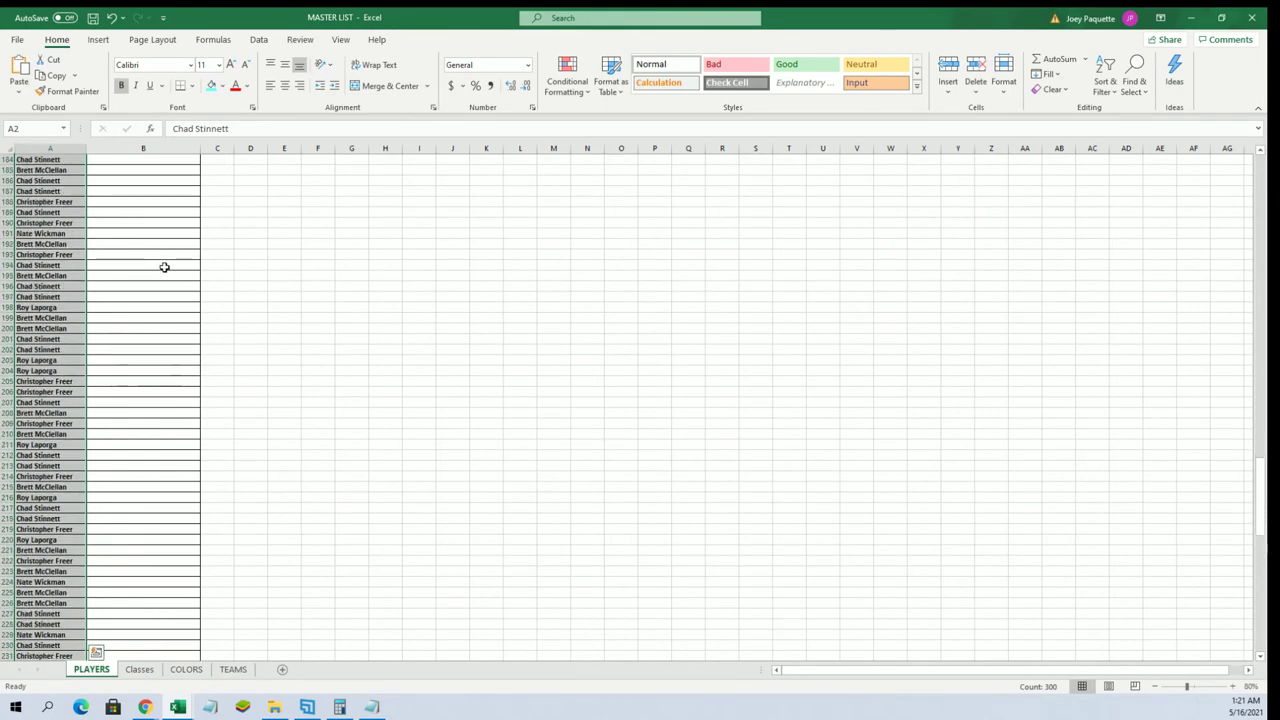
{"action": "scroll", "coordinate": [167, 269], "scroll_direction": "down", "scroll_amount": 10}
{"action": "scroll", "coordinate": [189, 258], "scroll_direction": "up", "scroll_amount": 6}
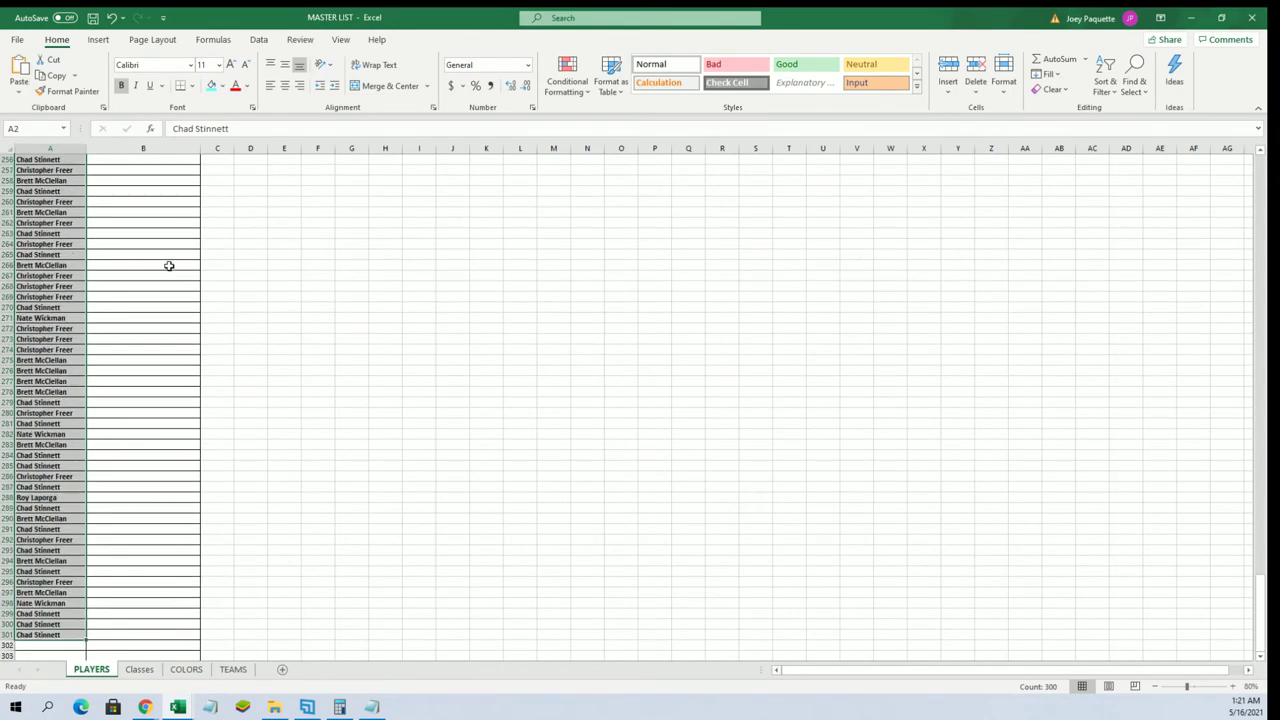
{"action": "scroll", "coordinate": [189, 258], "scroll_direction": "up", "scroll_amount": 20}
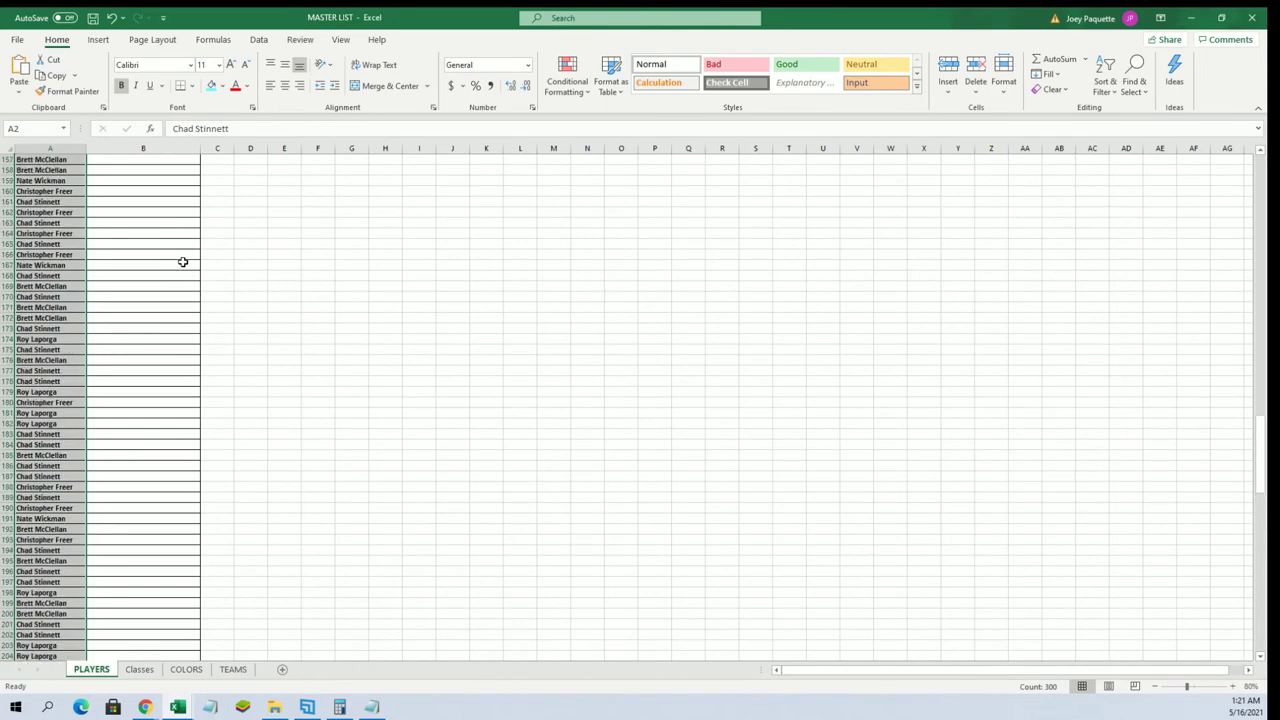
{"action": "scroll", "coordinate": [191, 254], "scroll_direction": "up", "scroll_amount": 20}
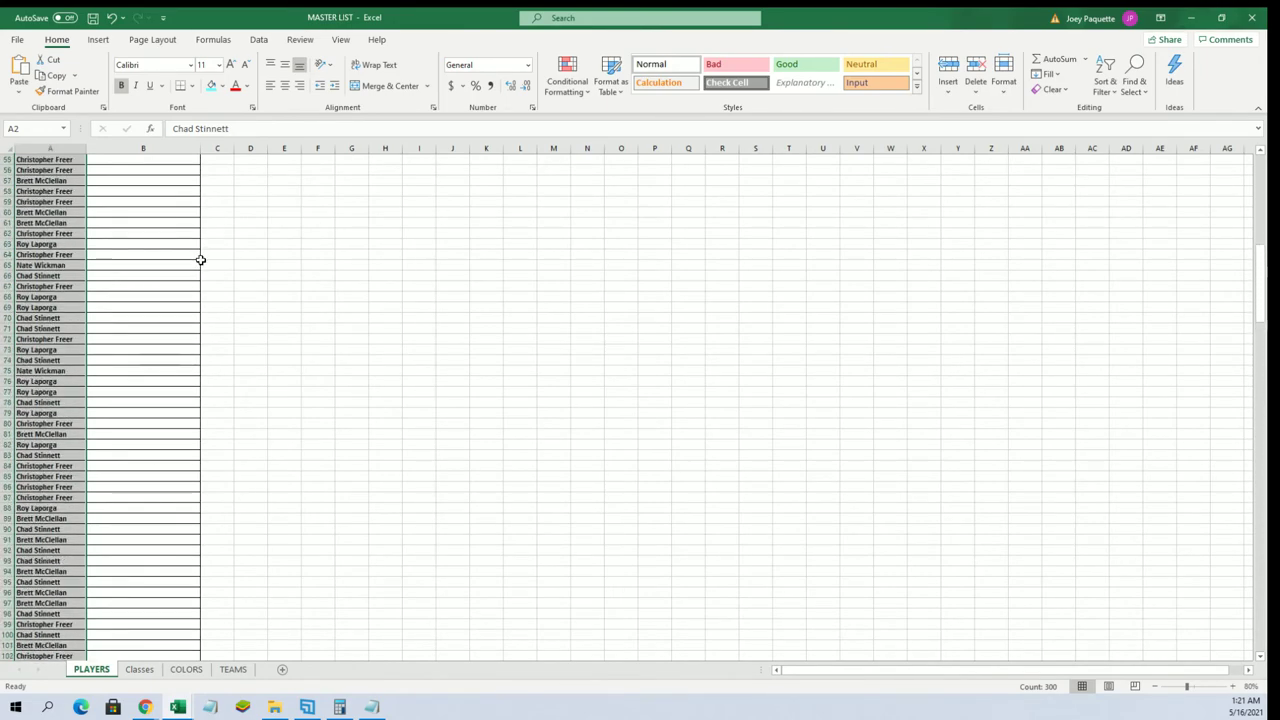
{"action": "scroll", "coordinate": [199, 258], "scroll_direction": "up", "scroll_amount": 7}
{"action": "left_click", "coordinate": [262, 245]}
{"action": "left_click", "coordinate": [154, 177]}
Step: Return to RANDOM.ORG in the browser and open an empty List Randomizer form
{"action": "left_click", "coordinate": [1191, 17]}
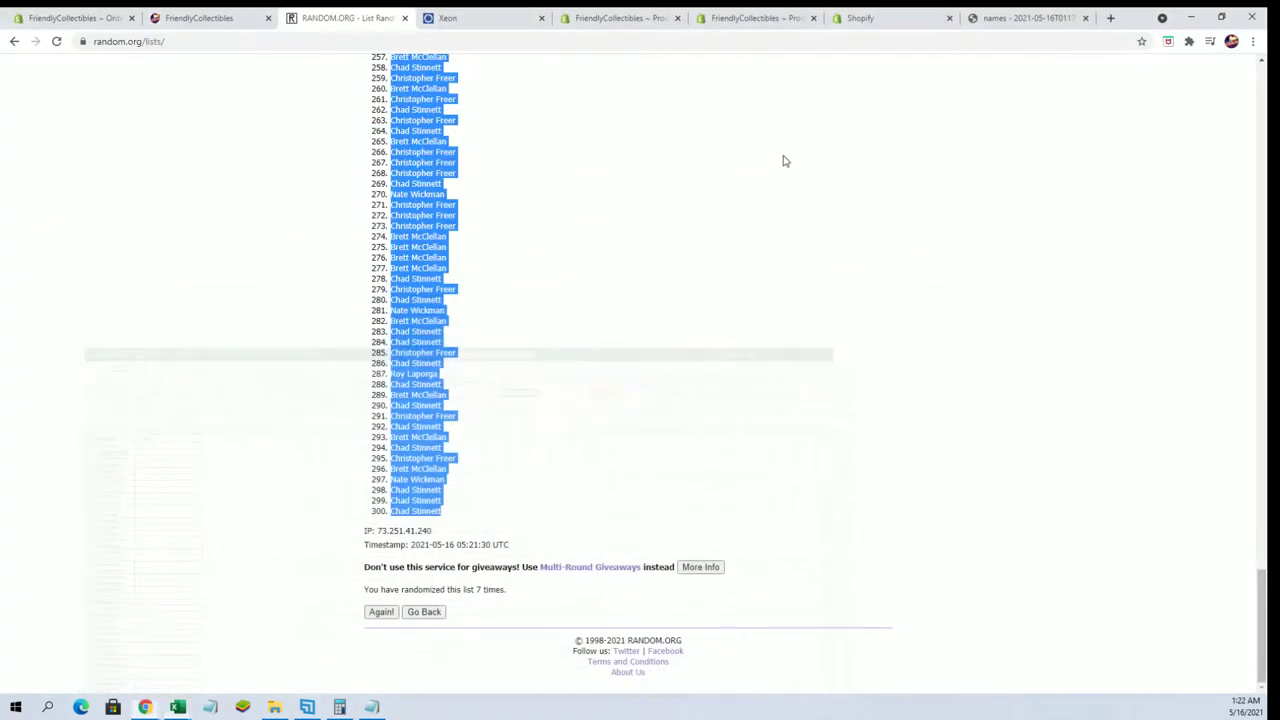
{"action": "scroll", "coordinate": [629, 157], "scroll_direction": "up", "scroll_amount": 10}
{"action": "left_click_drag", "start_coordinate": [1262, 466], "coordinate": [1262, 103]}
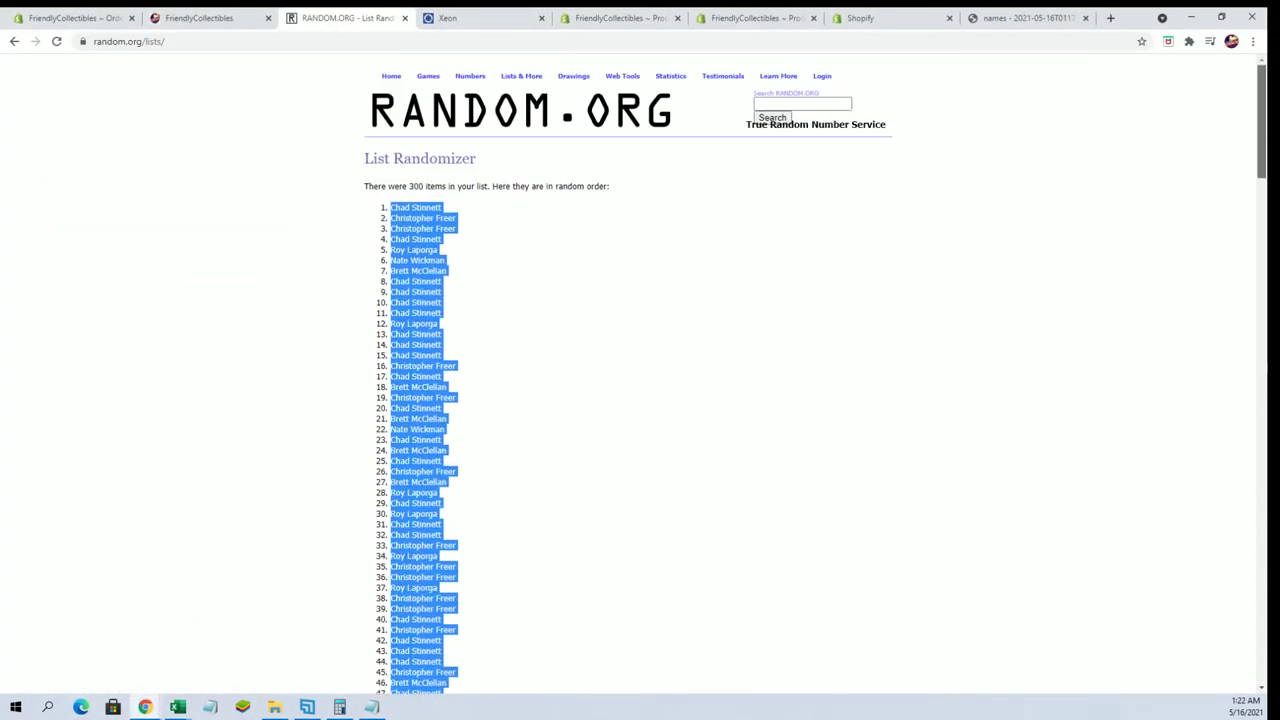
{"action": "left_click", "coordinate": [521, 89]}
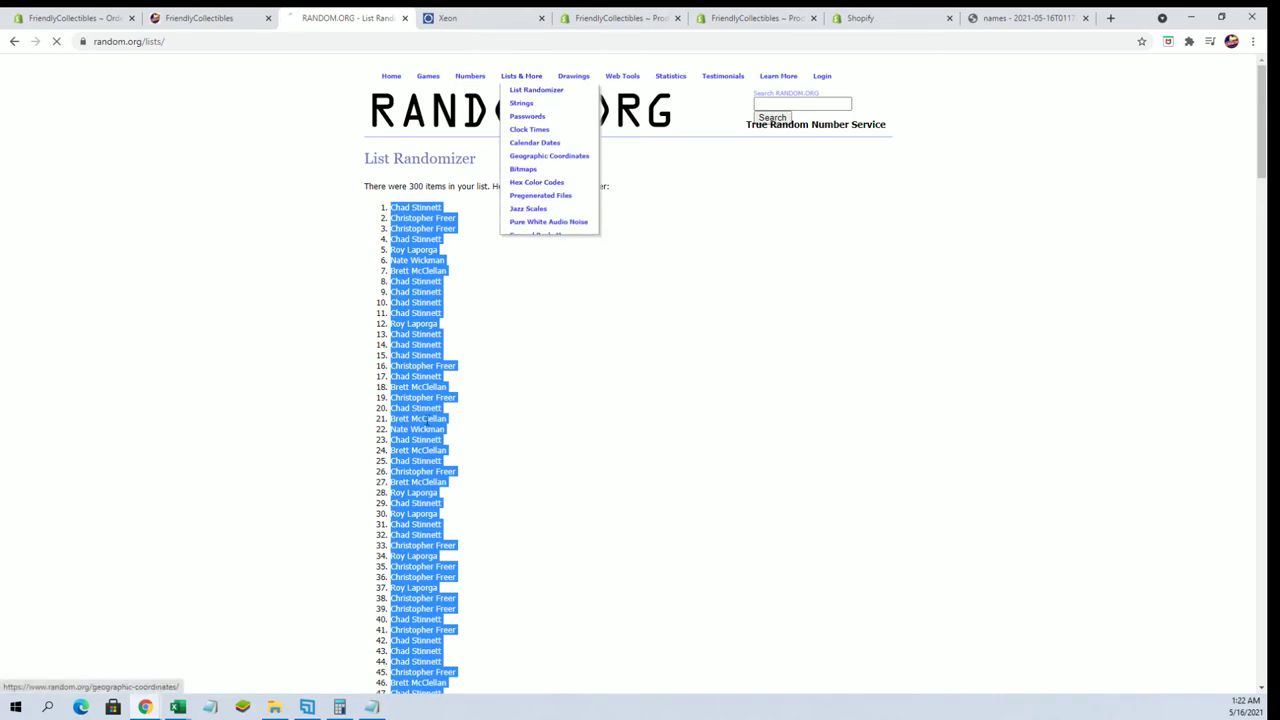
Step: Switch to Notepad and copy the Babe Ruth card list starting at "01 Babe Ruth/02 Babe Ruth"
{"action": "key", "text": "alt+Tab"}
{"action": "left_click", "coordinate": [864, 402]}
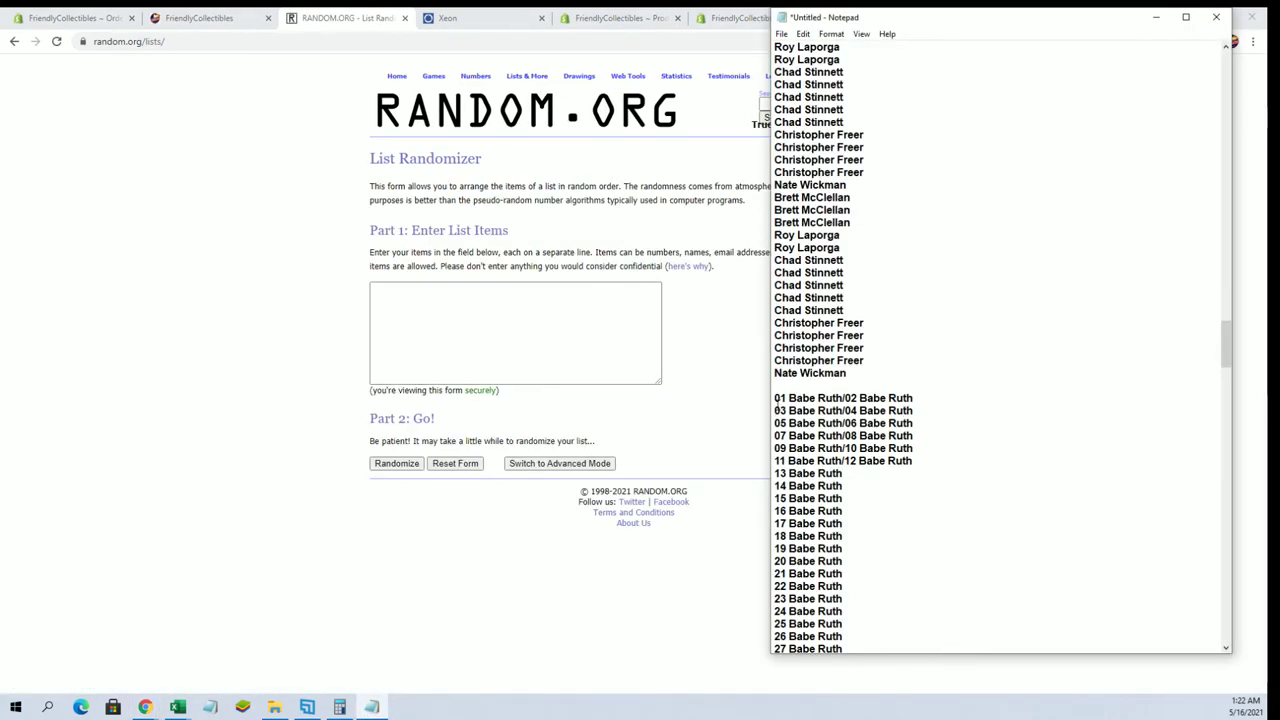
{"action": "left_click_drag", "start_coordinate": [773, 398], "coordinate": [929, 620]}
{"action": "right_click", "coordinate": [898, 395]}
{"action": "left_click", "coordinate": [929, 440]}
Step: Paste the copied Babe Ruth cards into the List Randomizer's item field in the browser and randomize them
{"action": "left_click", "coordinate": [522, 327]}
{"action": "right_click", "coordinate": [522, 327]}
{"action": "left_click", "coordinate": [580, 428]}
{"action": "left_click", "coordinate": [407, 466]}
Step: Re-randomize the Babe Ruth card list until it has been randomized seven times in total
{"action": "scroll", "coordinate": [465, 420], "scroll_direction": "down", "scroll_amount": 13}
{"action": "scroll", "coordinate": [467, 421], "scroll_direction": "down", "scroll_amount": 15}
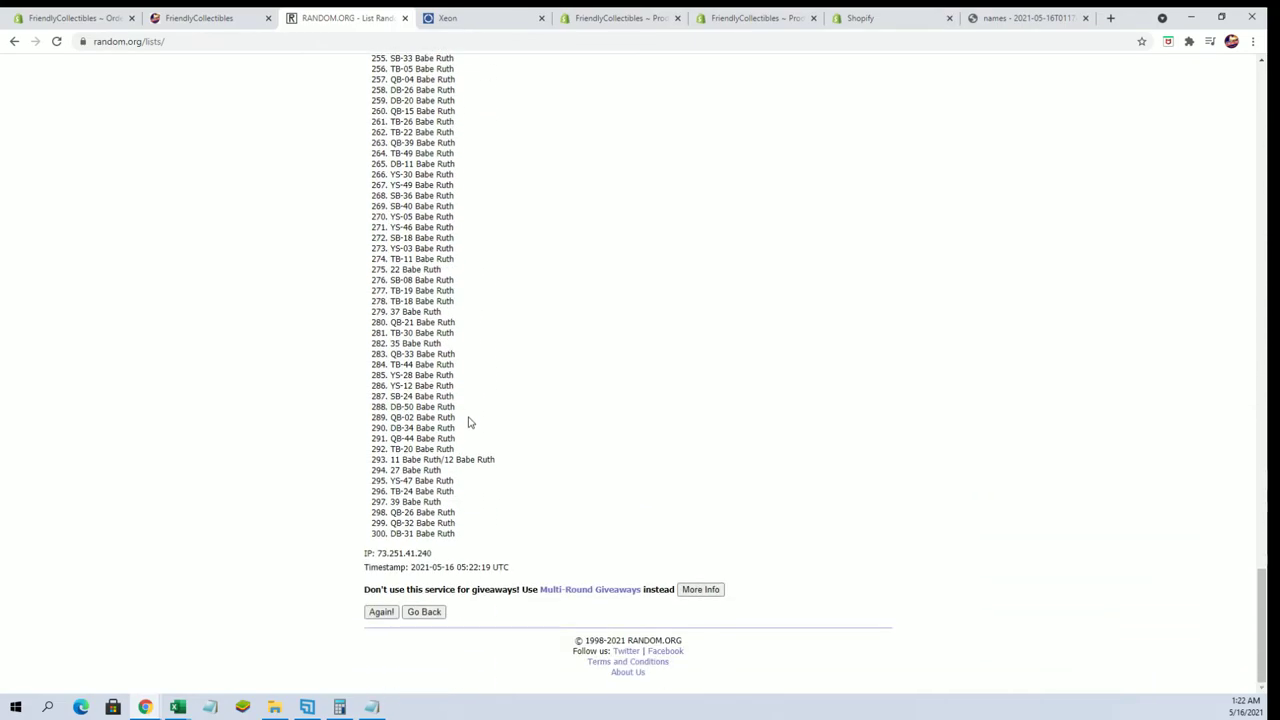
{"action": "left_click", "coordinate": [384, 613]}
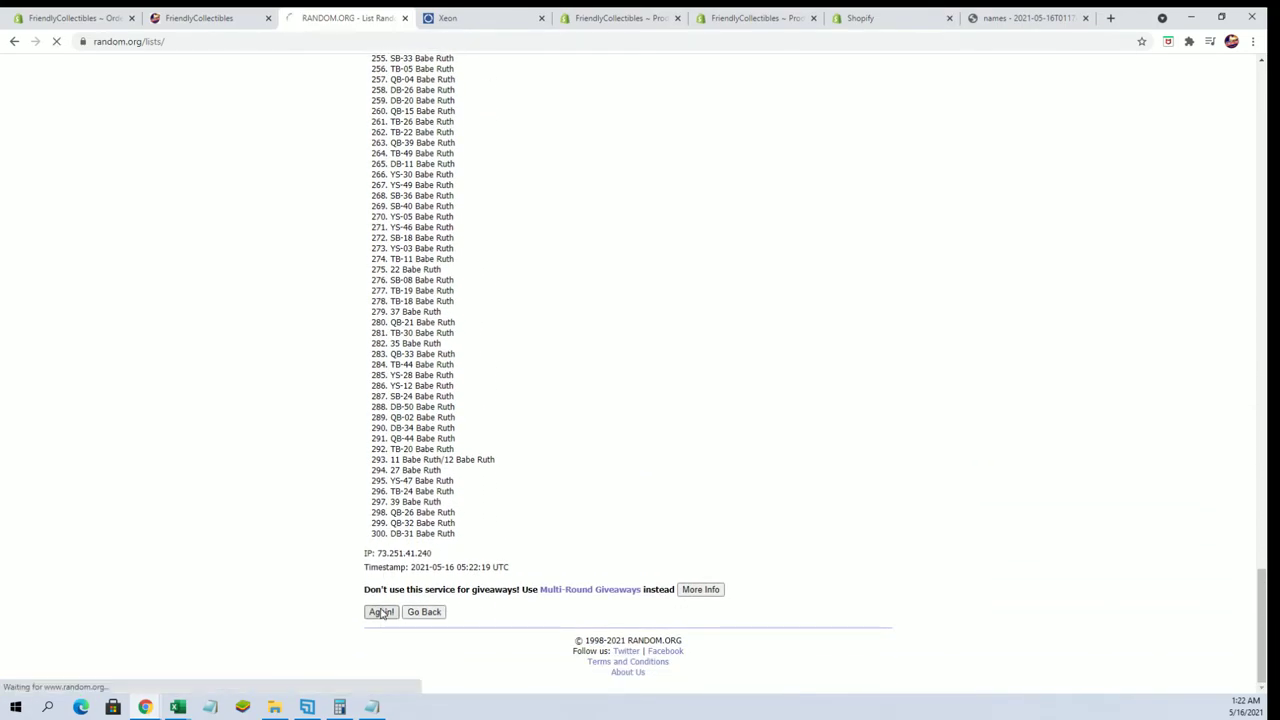
{"action": "scroll", "coordinate": [386, 505], "scroll_direction": "down", "scroll_amount": 6}
{"action": "scroll", "coordinate": [385, 505], "scroll_direction": "down", "scroll_amount": 20}
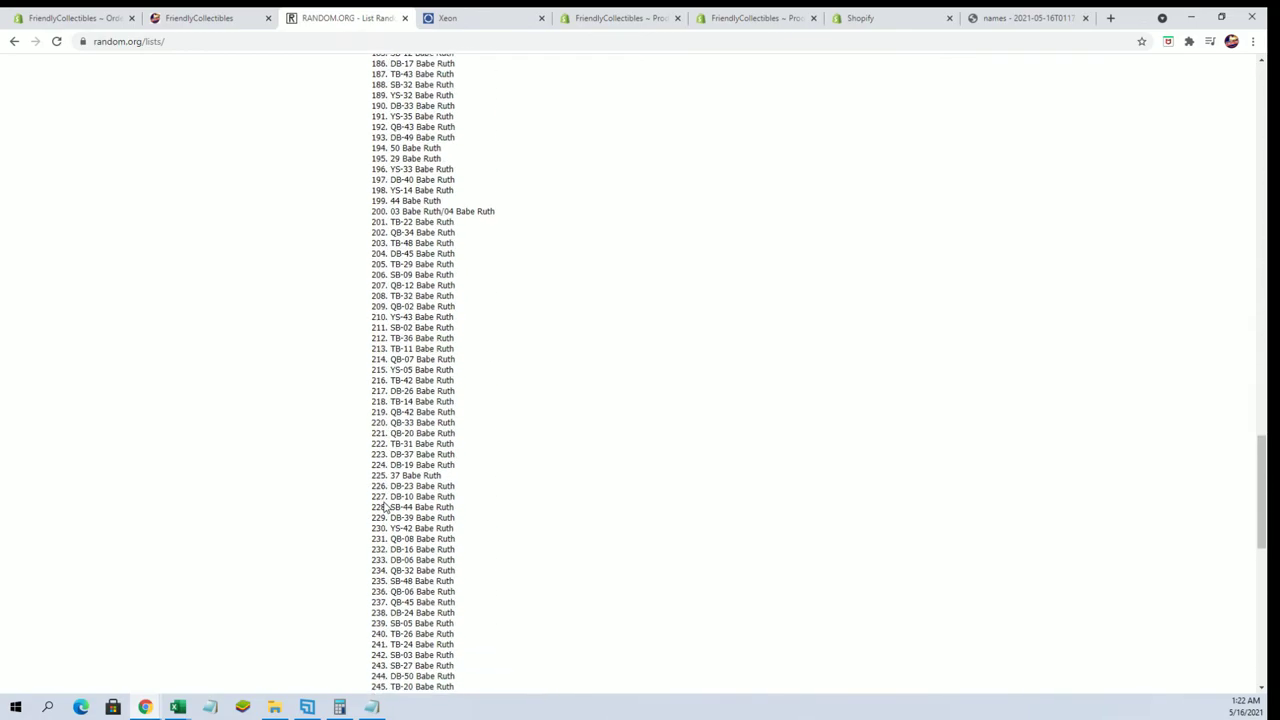
{"action": "left_click", "coordinate": [378, 612]}
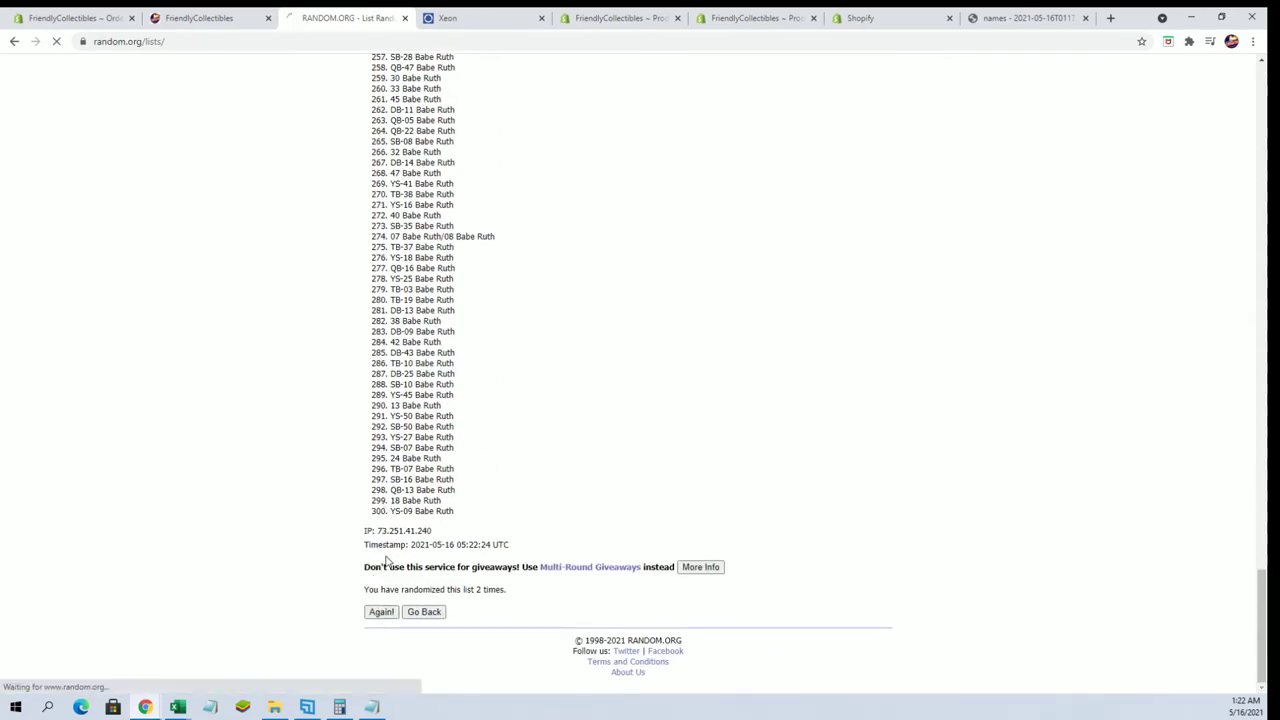
{"action": "scroll", "coordinate": [398, 500], "scroll_direction": "down", "scroll_amount": 11}
{"action": "scroll", "coordinate": [401, 500], "scroll_direction": "down", "scroll_amount": 16}
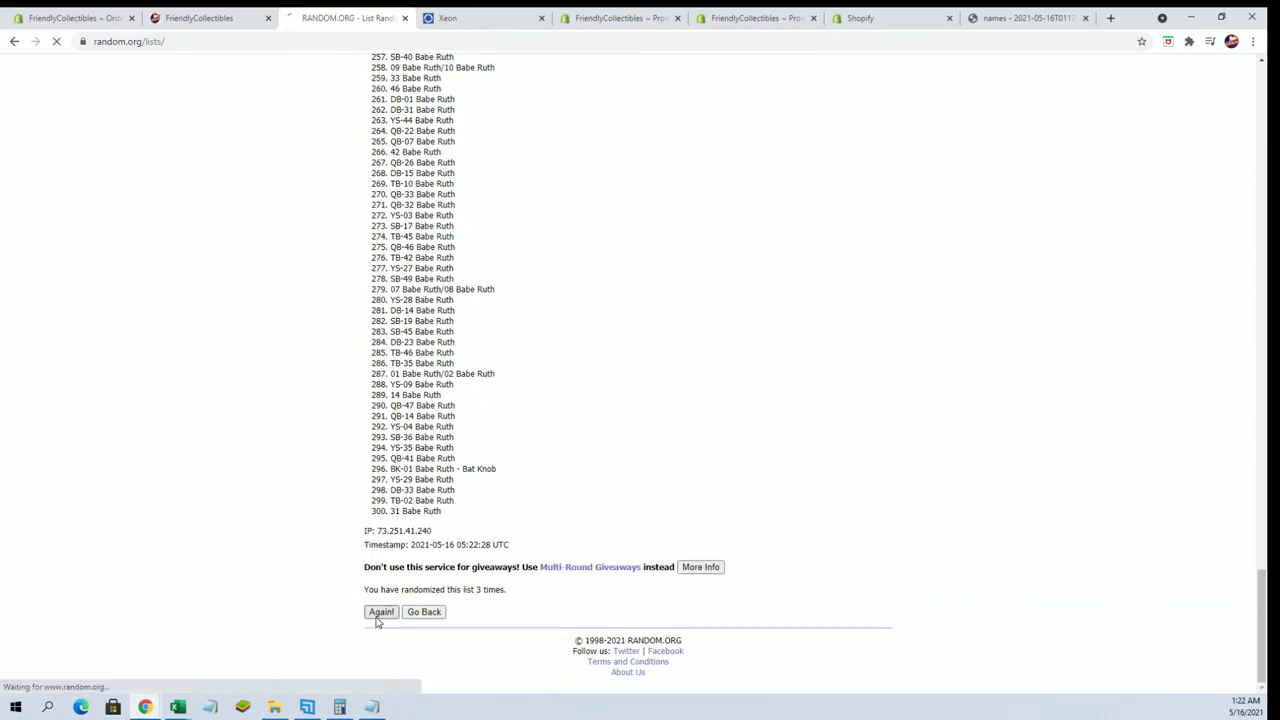
{"action": "scroll", "coordinate": [398, 490], "scroll_direction": "down", "scroll_amount": 15}
{"action": "scroll", "coordinate": [398, 481], "scroll_direction": "down", "scroll_amount": 13}
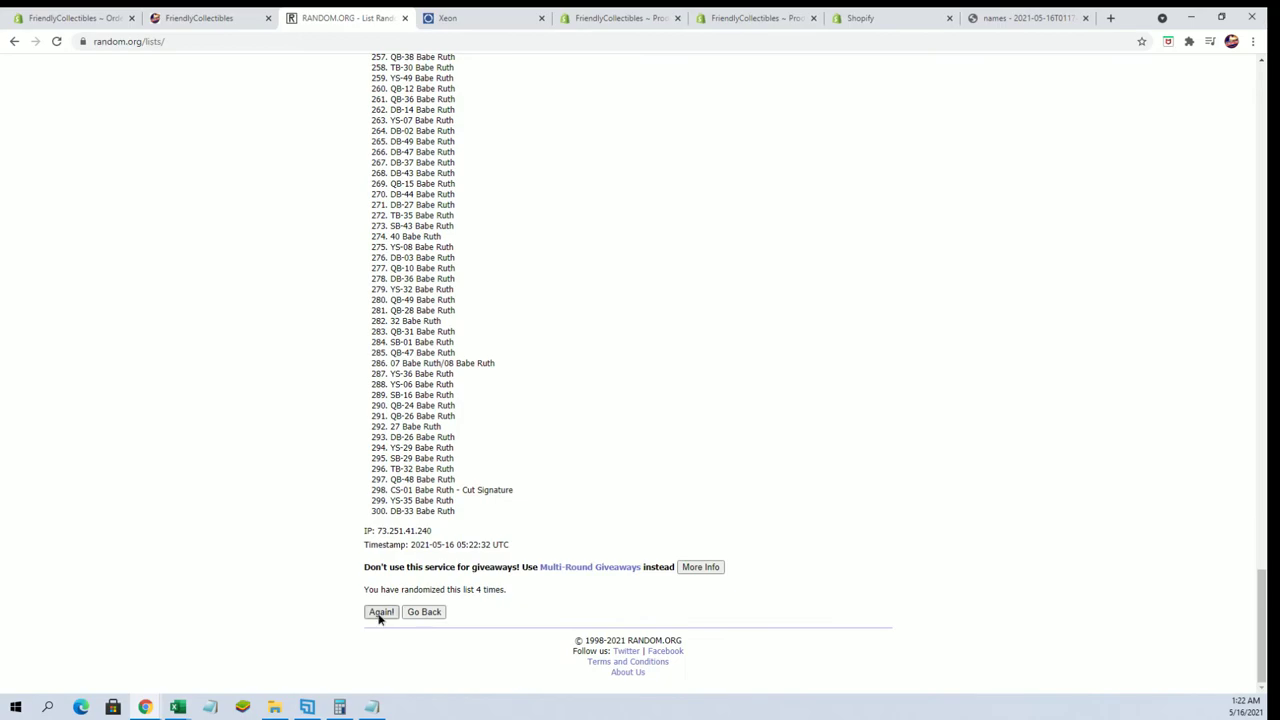
{"action": "left_click", "coordinate": [380, 612]}
{"action": "scroll", "coordinate": [385, 540], "scroll_direction": "down", "scroll_amount": 14}
{"action": "scroll", "coordinate": [395, 545], "scroll_direction": "down", "scroll_amount": 13}
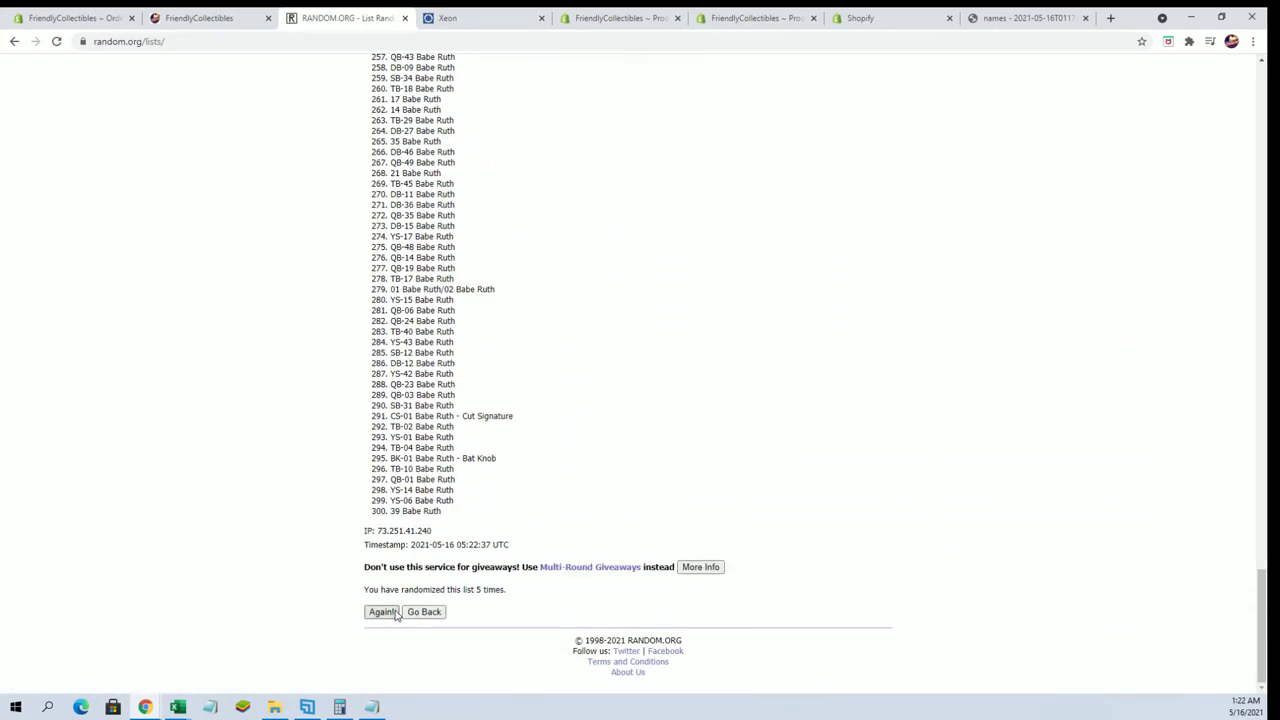
{"action": "scroll", "coordinate": [375, 530], "scroll_direction": "down", "scroll_amount": 16}
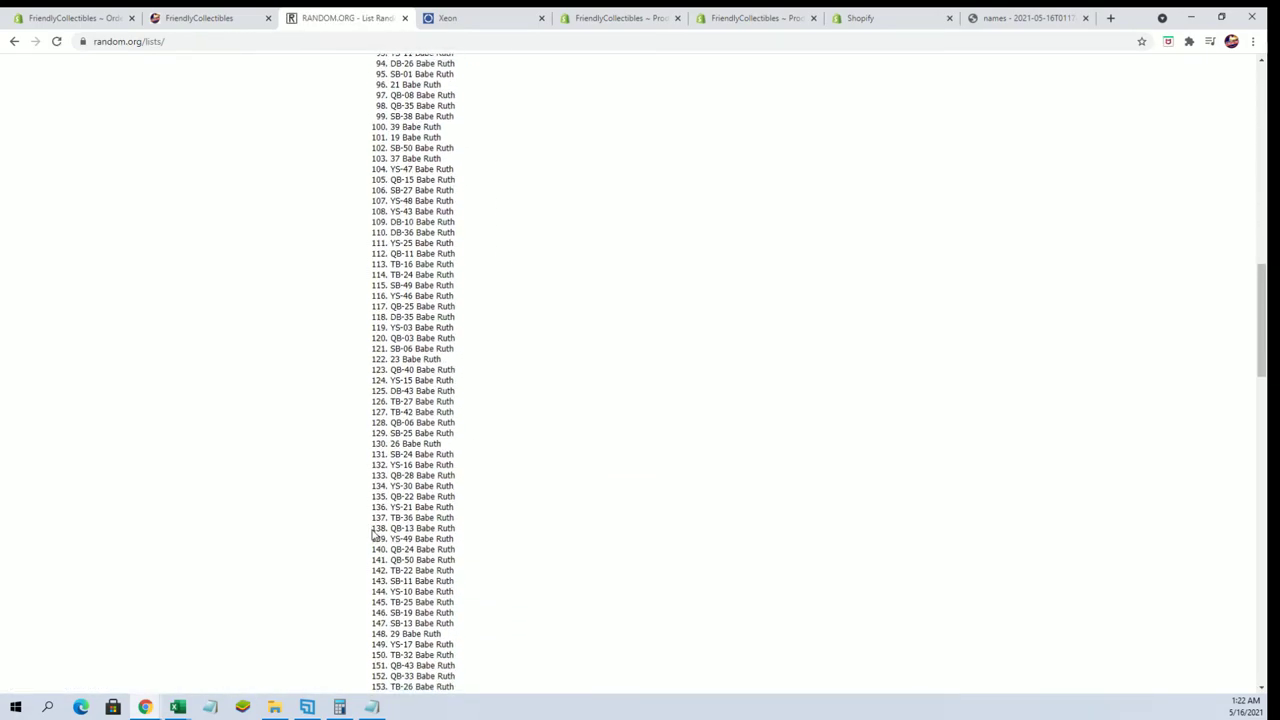
{"action": "scroll", "coordinate": [380, 537], "scroll_direction": "down", "scroll_amount": 11}
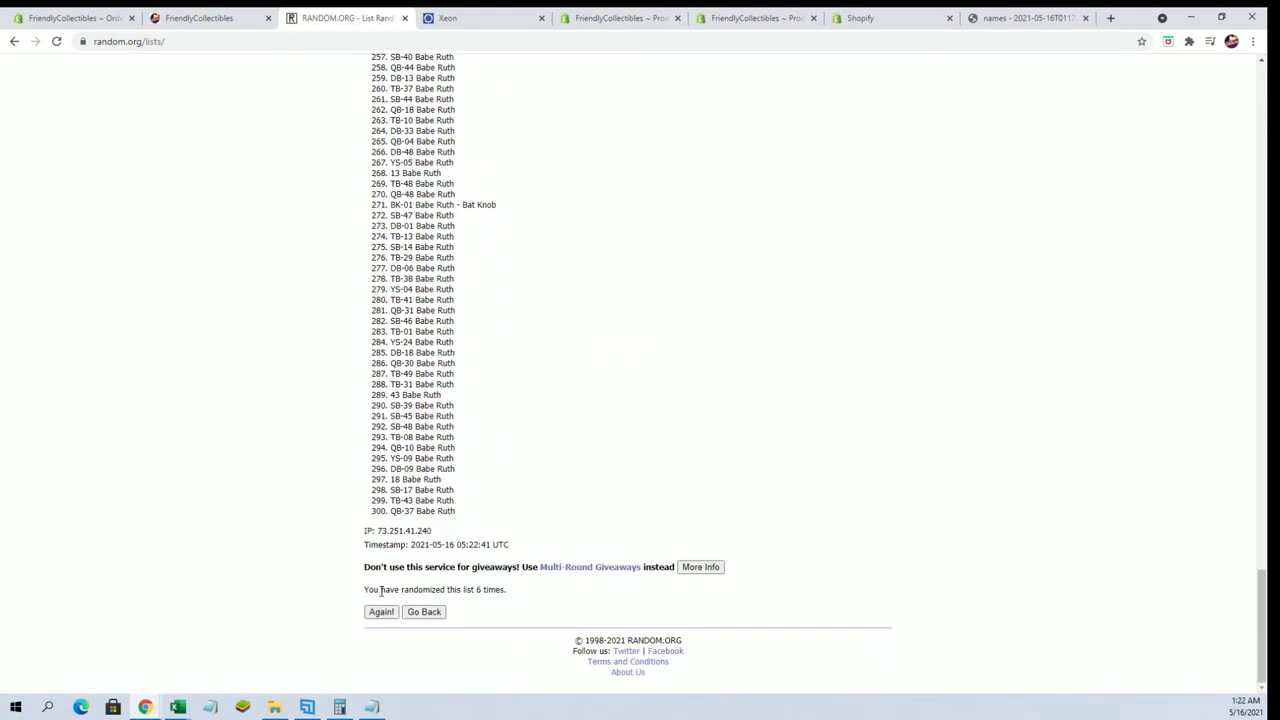
{"action": "left_click", "coordinate": [380, 612]}
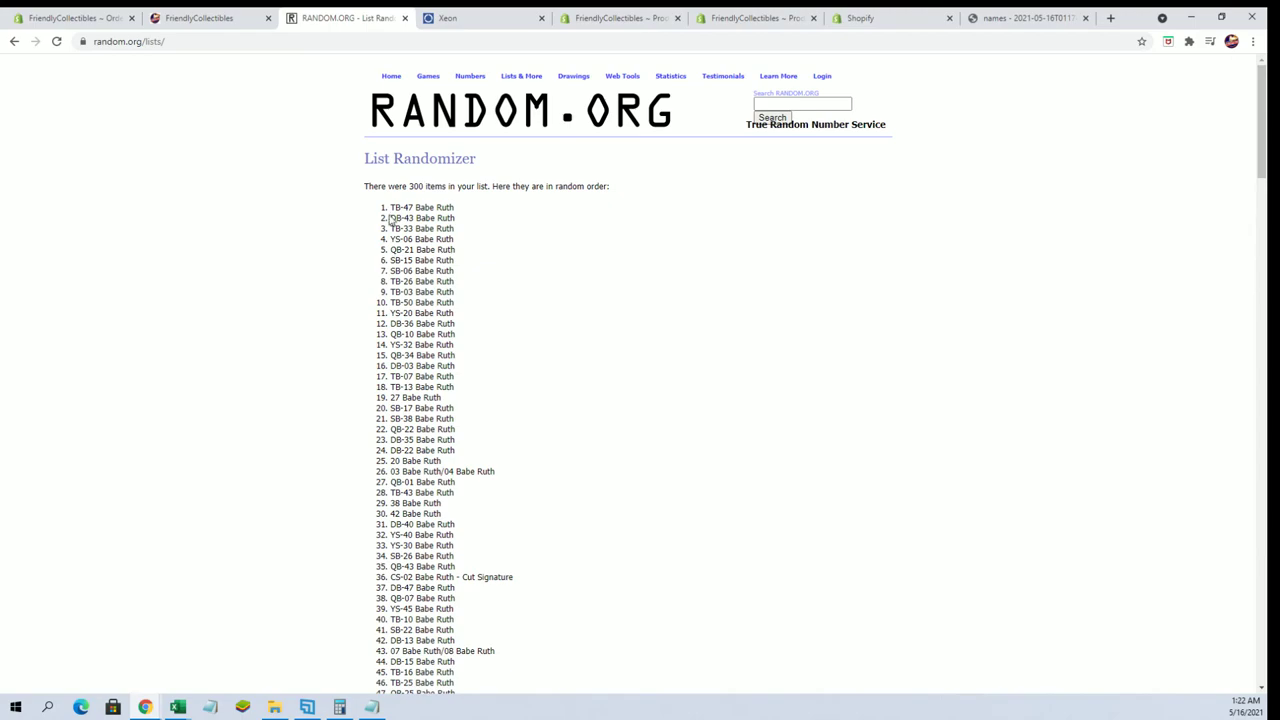
Step: Copy all 300 randomized Babe Ruth cards from the result list
{"action": "left_click_drag", "start_coordinate": [389, 205], "coordinate": [463, 510]}
{"action": "scroll", "coordinate": [491, 291], "scroll_direction": "down", "scroll_amount": 5}
{"action": "scroll", "coordinate": [497, 300], "scroll_direction": "down", "scroll_amount": 10}
{"action": "scroll", "coordinate": [491, 303], "scroll_direction": "down", "scroll_amount": 10}
{"action": "scroll", "coordinate": [491, 300], "scroll_direction": "down", "scroll_amount": 10}
{"action": "right_click", "coordinate": [444, 458]}
{"action": "left_click", "coordinate": [466, 464]}
Step: Switch to the MASTER LIST workbook and paste the cards as plain text into the CARDS column from B2
{"action": "left_click", "coordinate": [172, 708]}
{"action": "left_click", "coordinate": [215, 645]}
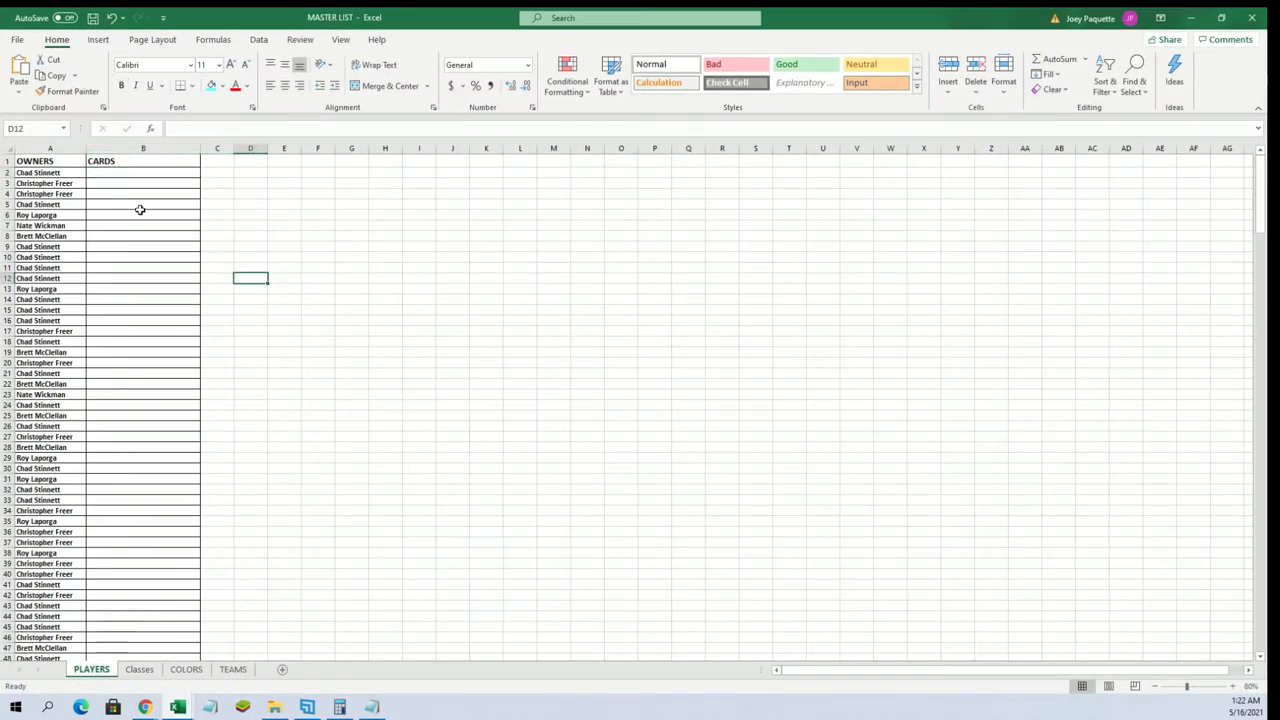
{"action": "left_click", "coordinate": [110, 171]}
{"action": "right_click", "coordinate": [108, 171]}
{"action": "left_click", "coordinate": [150, 261]}
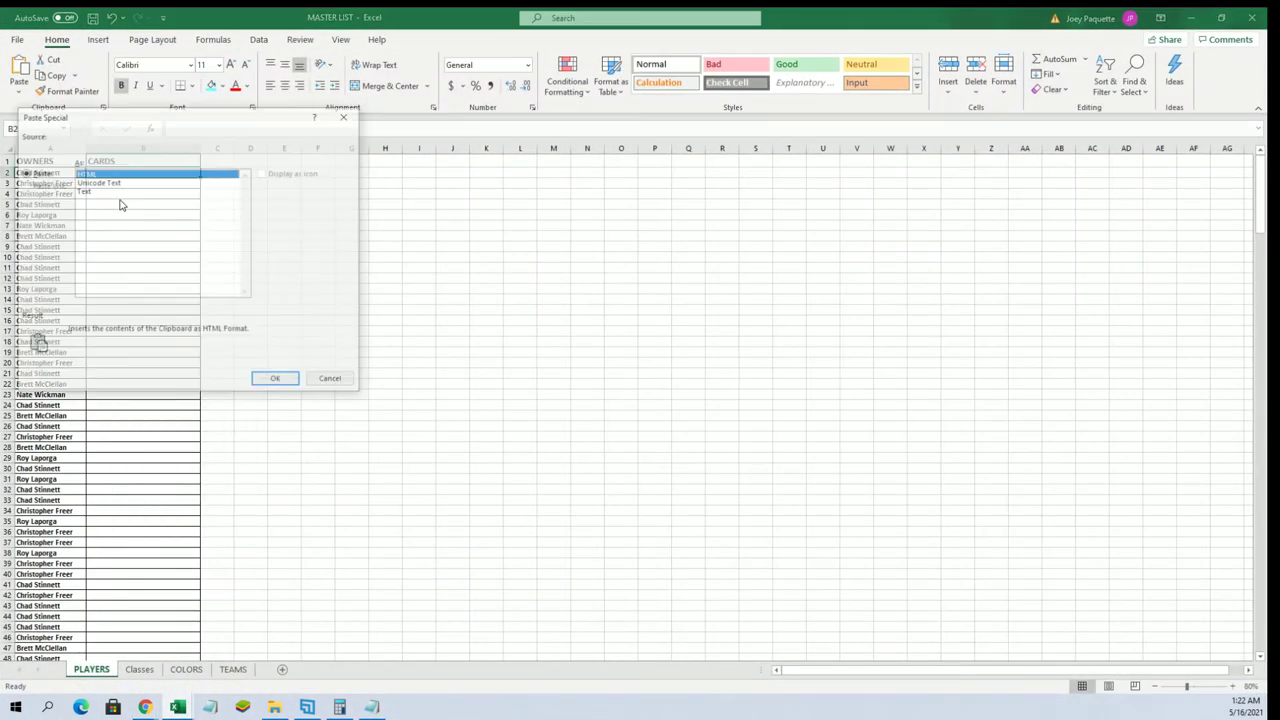
{"action": "left_click", "coordinate": [90, 191]}
{"action": "left_click", "coordinate": [277, 380]}
{"action": "left_click", "coordinate": [355, 318]}
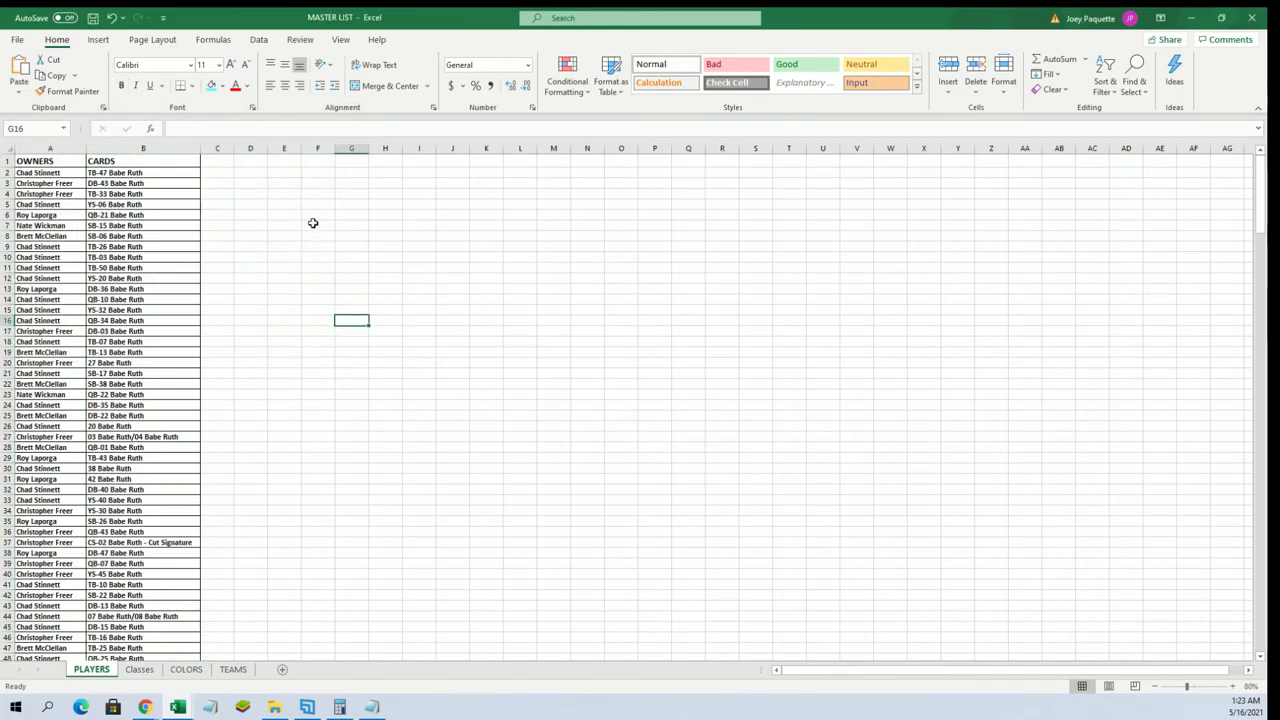
Step: Check the owner and card pairings down to row 301, then go back to the first owner in A2
{"action": "scroll", "coordinate": [322, 231], "scroll_direction": "down", "scroll_amount": 11}
{"action": "scroll", "coordinate": [322, 231], "scroll_direction": "down", "scroll_amount": 20}
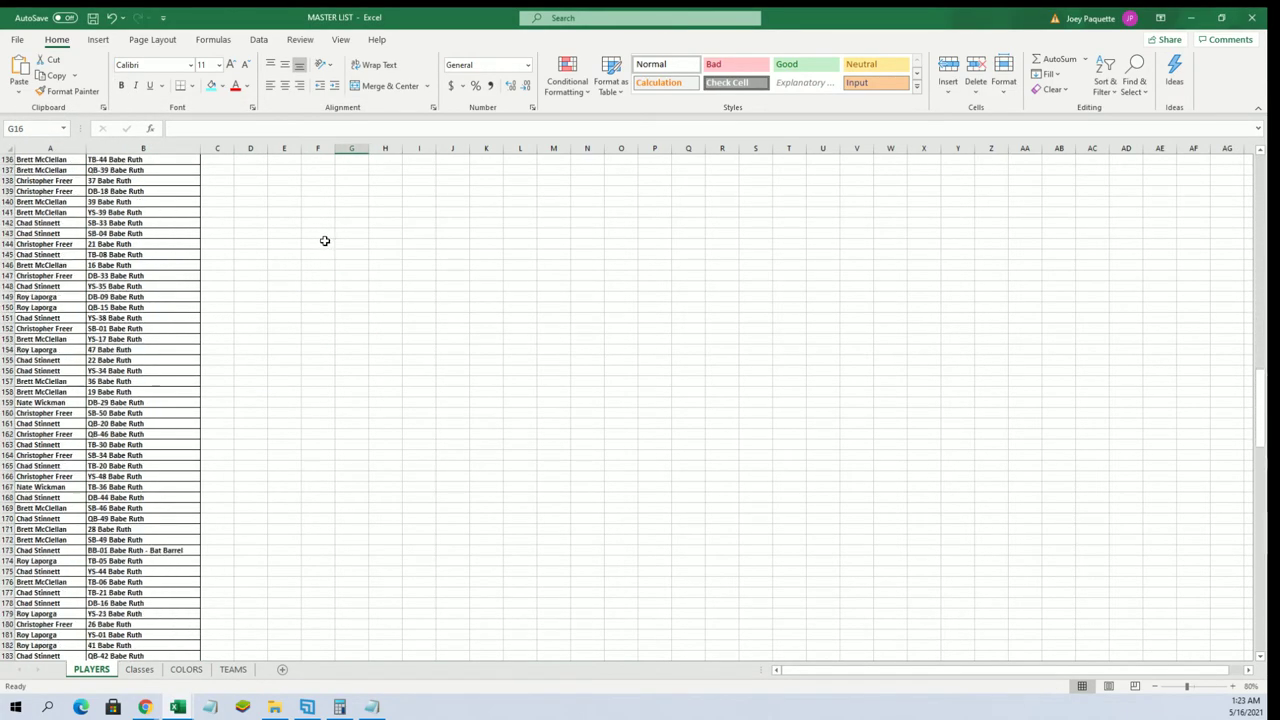
{"action": "scroll", "coordinate": [340, 235], "scroll_direction": "down", "scroll_amount": 20}
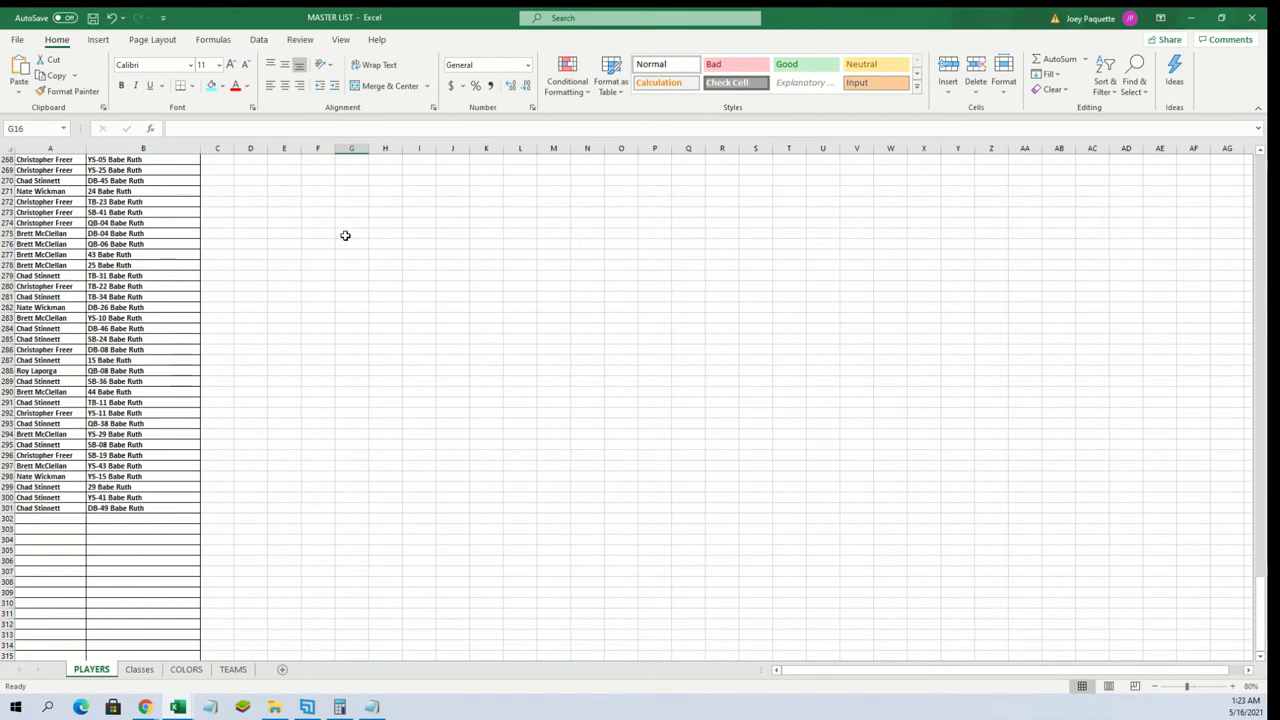
{"action": "left_click_drag", "start_coordinate": [1259, 610], "coordinate": [1258, 190]}
{"action": "left_click", "coordinate": [587, 320]}
{"action": "left_click", "coordinate": [55, 174]}
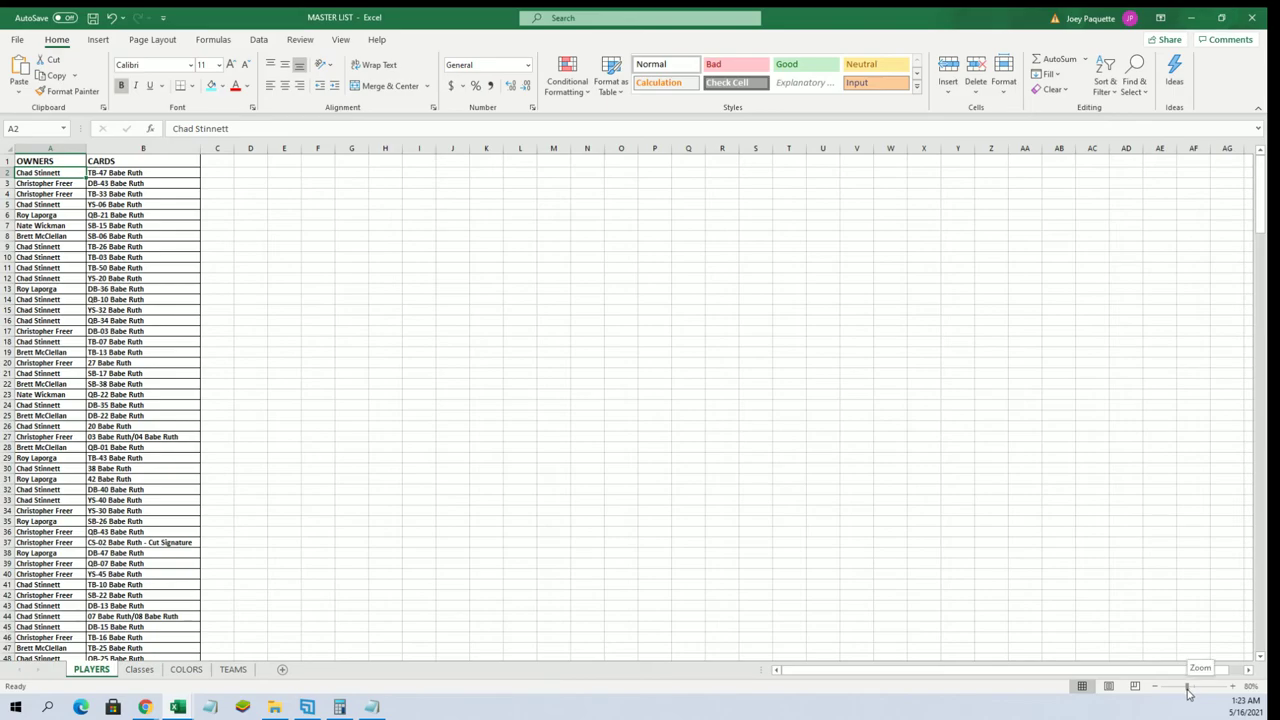
Step: Magnify the PLAYERS sheet to 358% and read the owner and card pairings from row 2, selecting the CS-02 Cut Signature card and BK-01 Bat Knob pairing
{"action": "left_click_drag", "start_coordinate": [1189, 691], "coordinate": [1226, 688]}
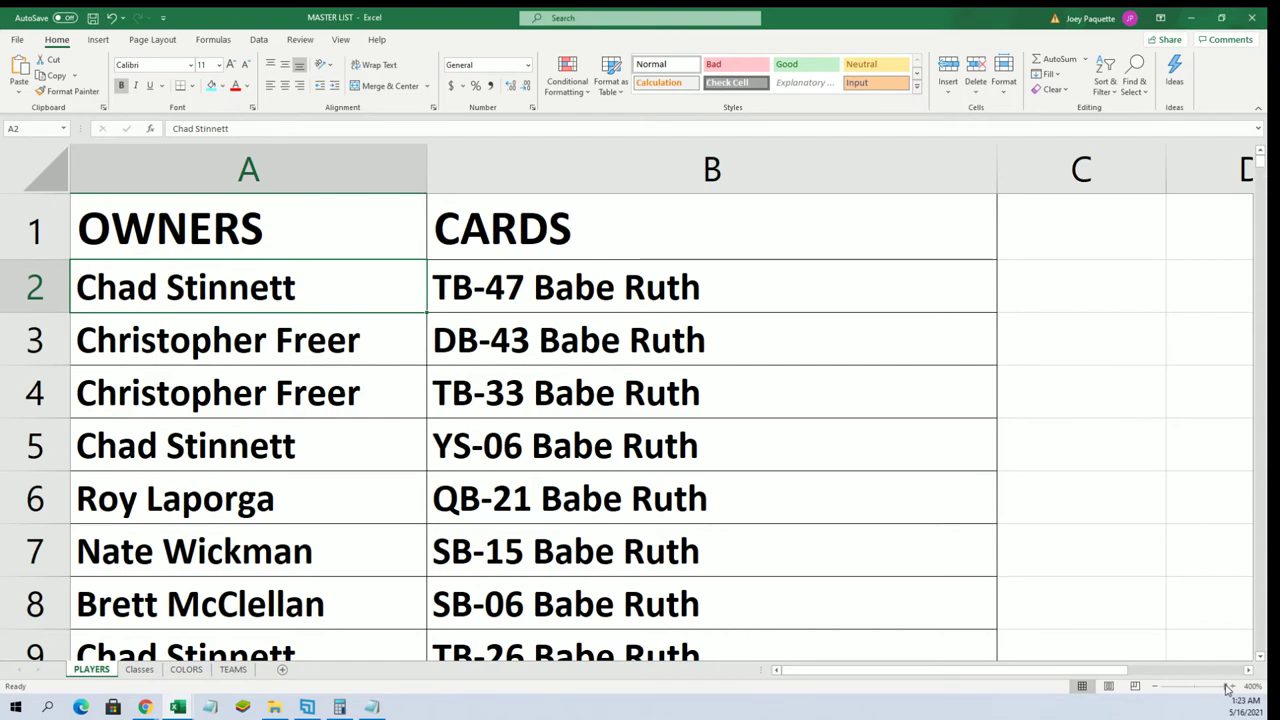
{"action": "left_click_drag", "start_coordinate": [1226, 690], "coordinate": [1220, 688]}
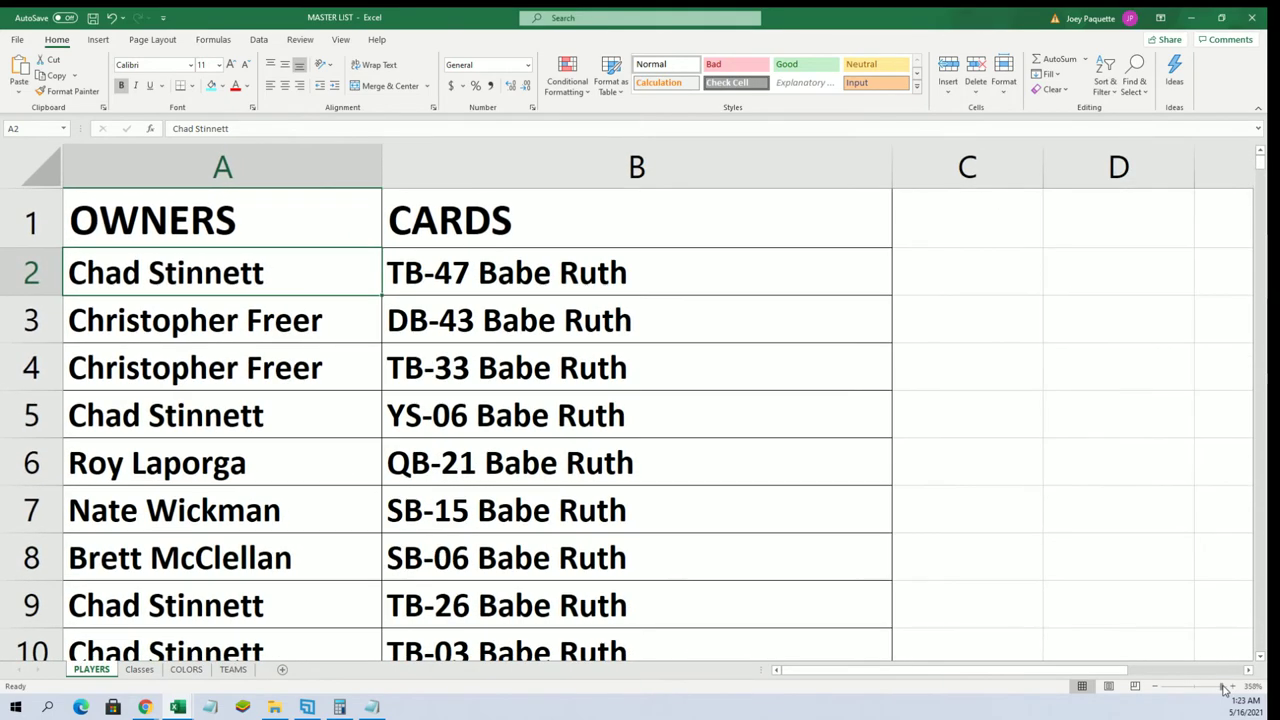
{"action": "left_click", "coordinate": [1224, 318]}
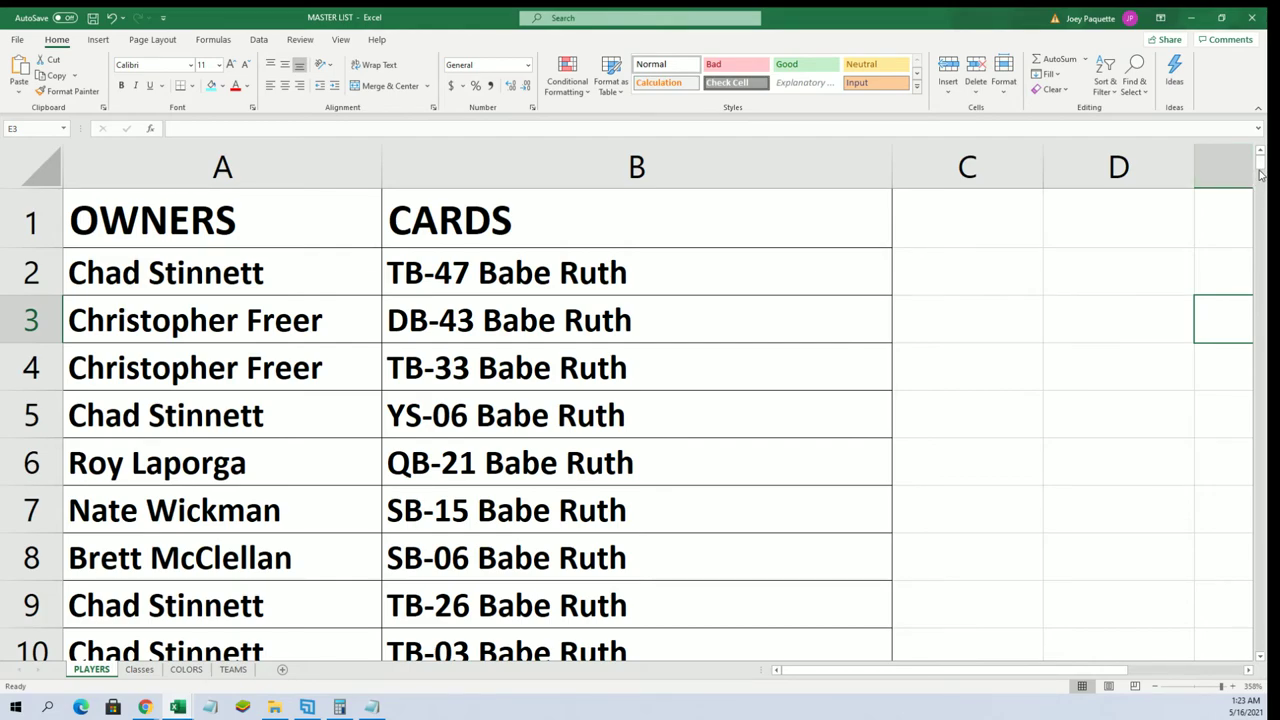
{"action": "left_click_drag", "start_coordinate": [1262, 165], "coordinate": [1264, 200]}
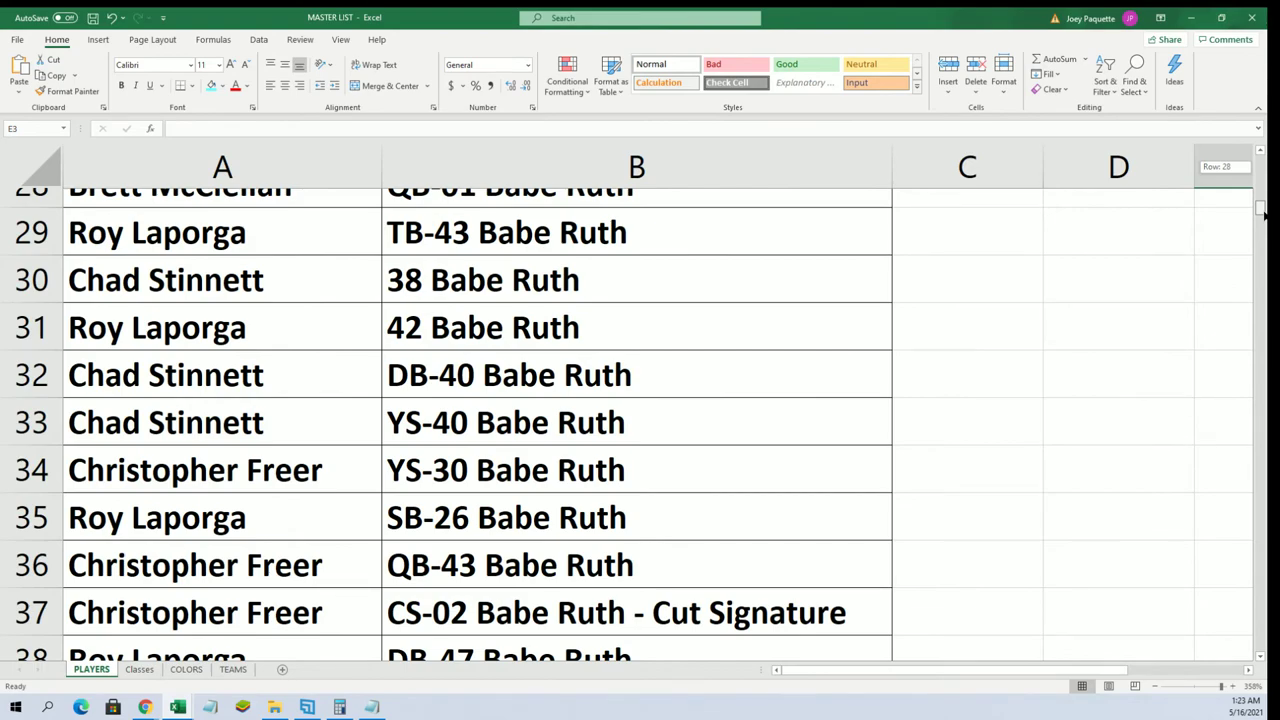
{"action": "left_click", "coordinate": [548, 592]}
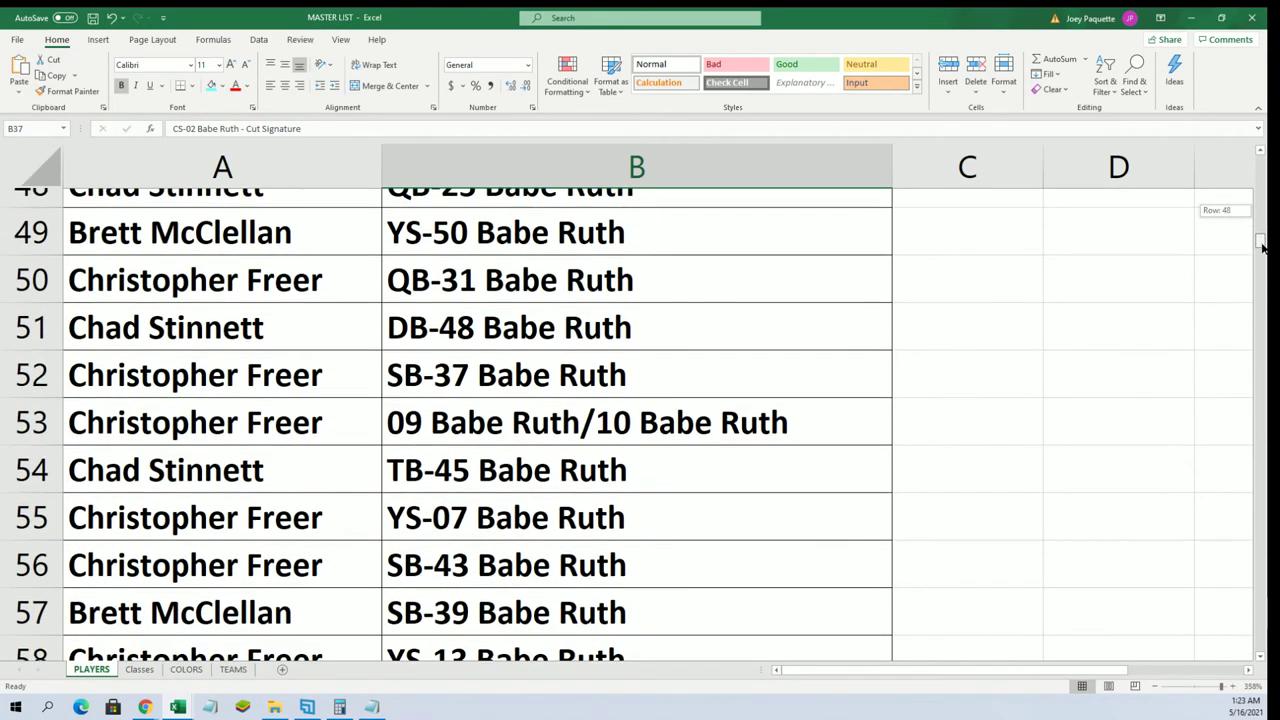
{"action": "left_click_drag", "start_coordinate": [1262, 251], "coordinate": [1262, 253]}
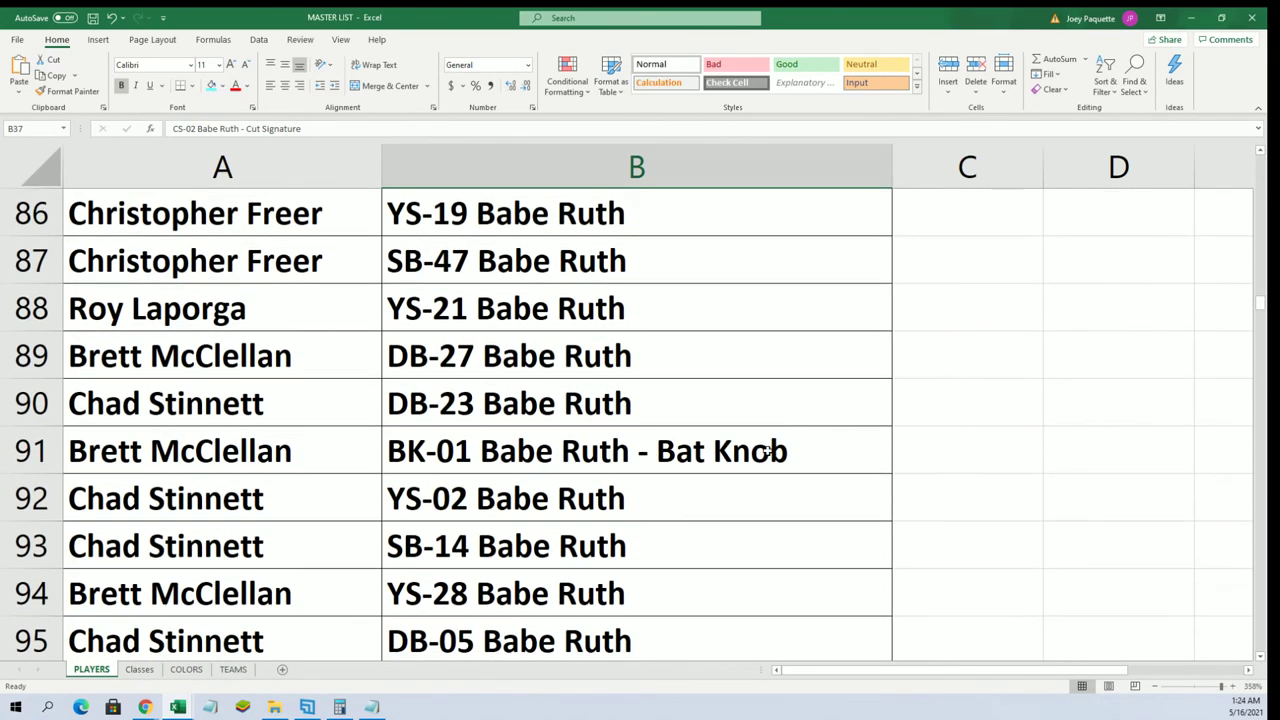
{"action": "left_click_drag", "start_coordinate": [296, 466], "coordinate": [477, 452]}
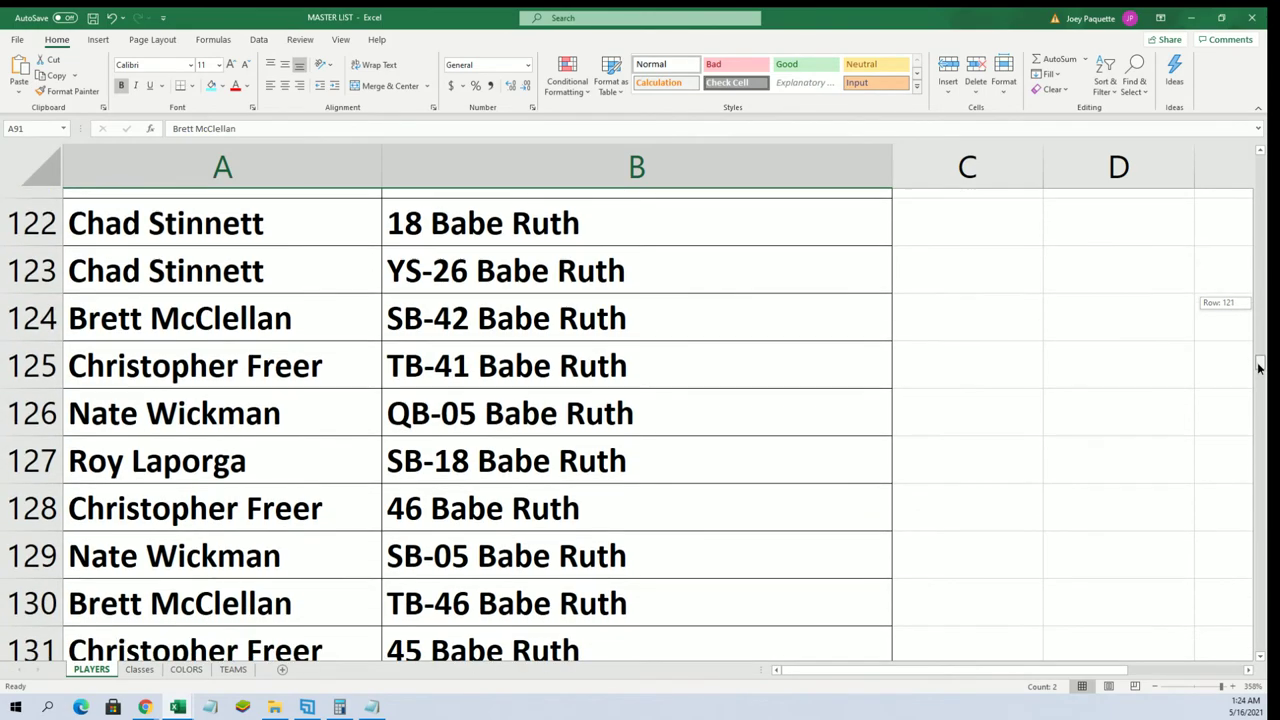
Step: Read the remaining owner and card pairings from below the BK-01 Bat Knob row down to row 301
{"action": "left_click_drag", "start_coordinate": [1259, 374], "coordinate": [1256, 388]}
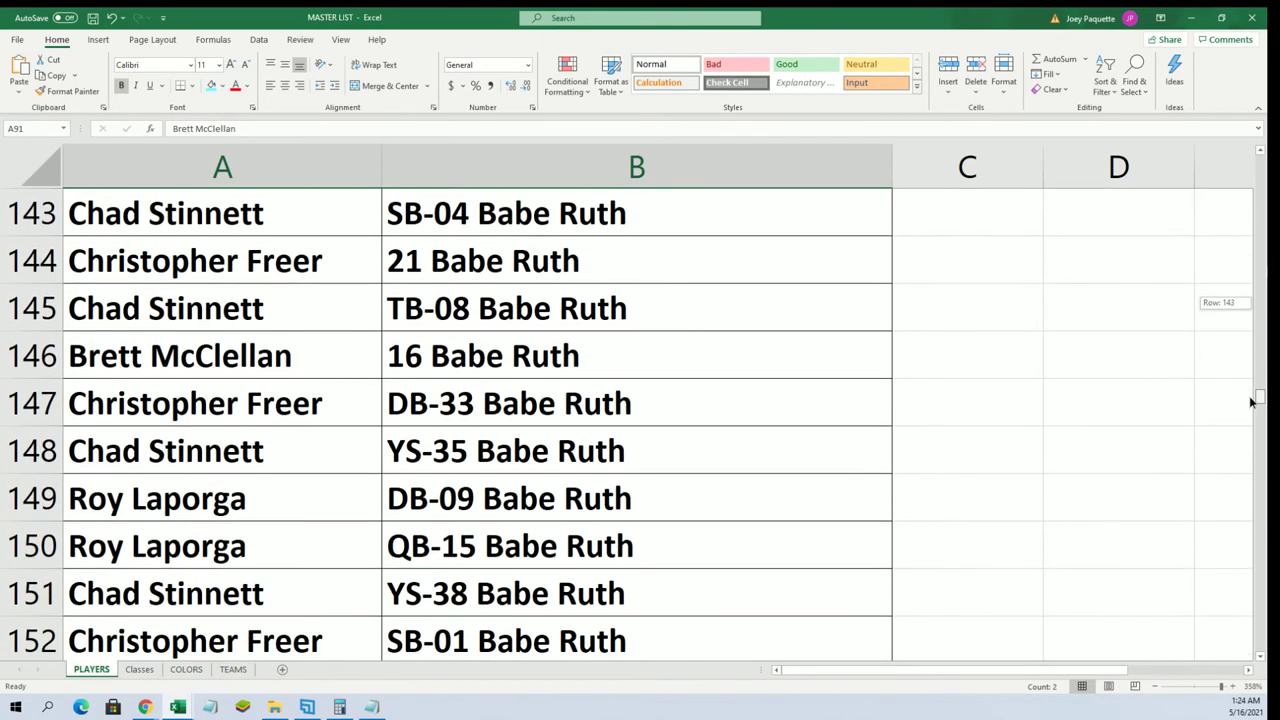
{"action": "left_click_drag", "start_coordinate": [1250, 401], "coordinate": [1250, 438]}
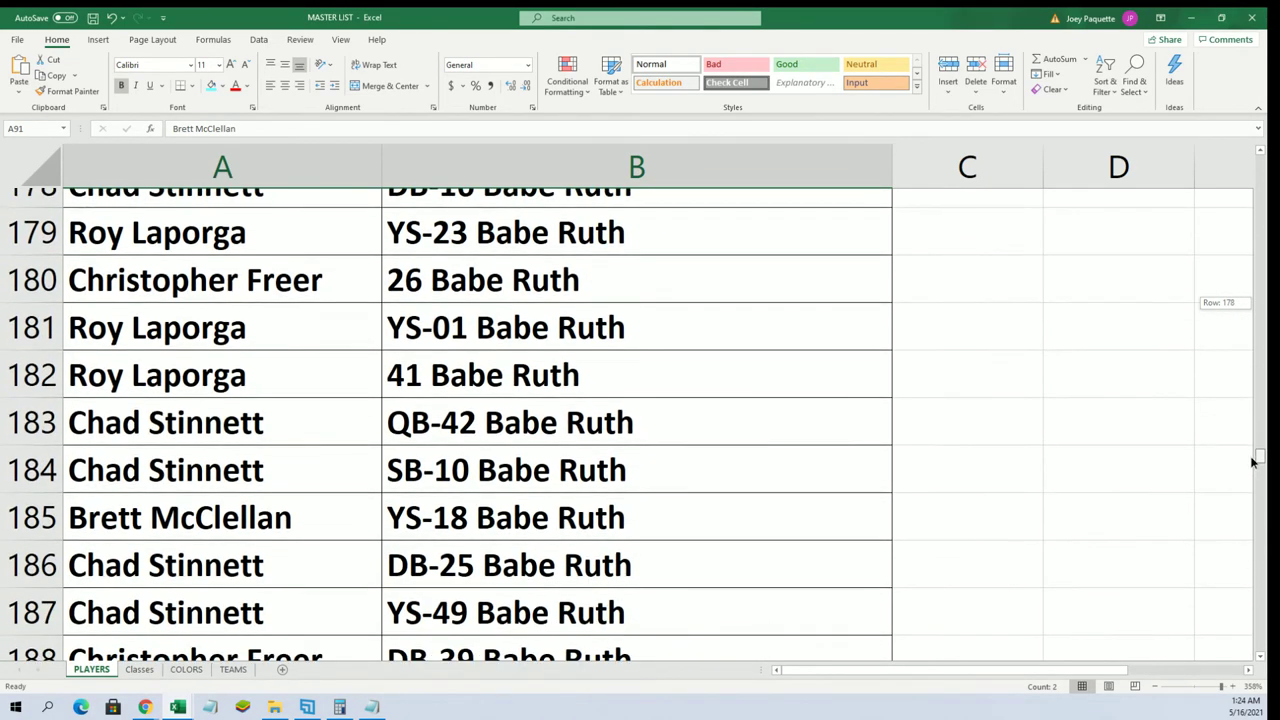
{"action": "left_click_drag", "start_coordinate": [1255, 473], "coordinate": [1255, 477]}
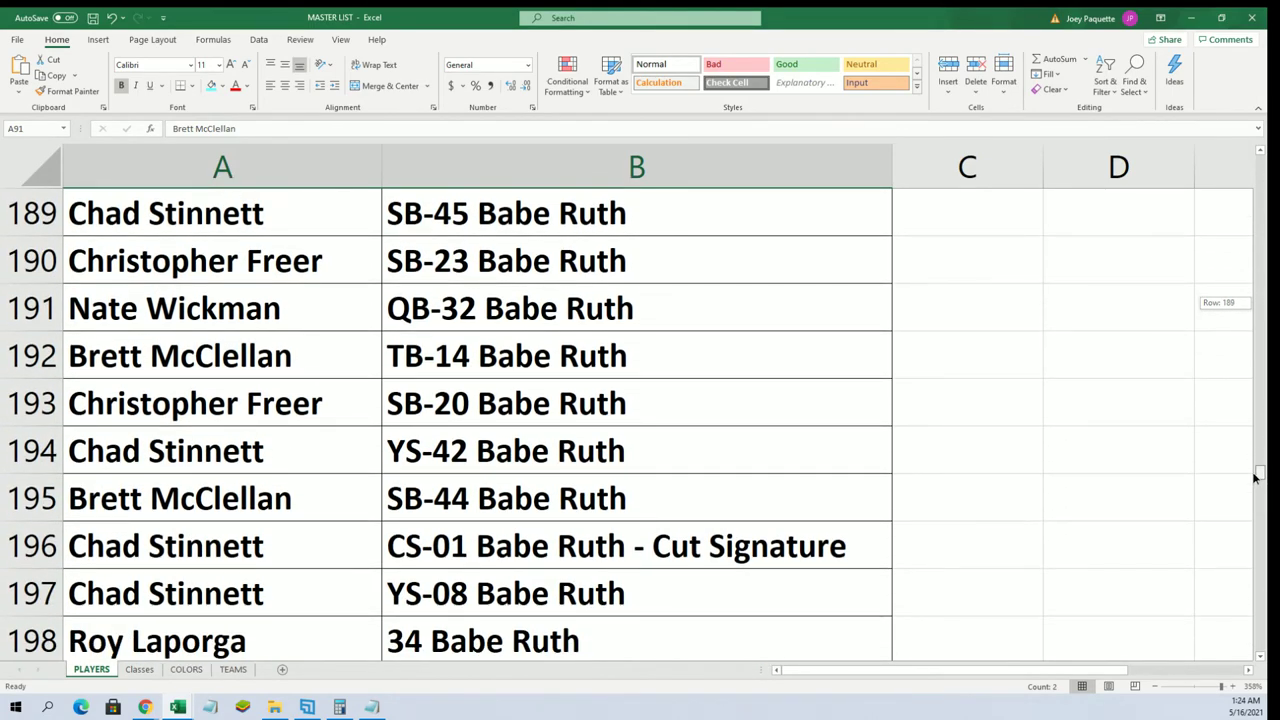
{"action": "left_click_drag", "start_coordinate": [1255, 482], "coordinate": [1257, 492]}
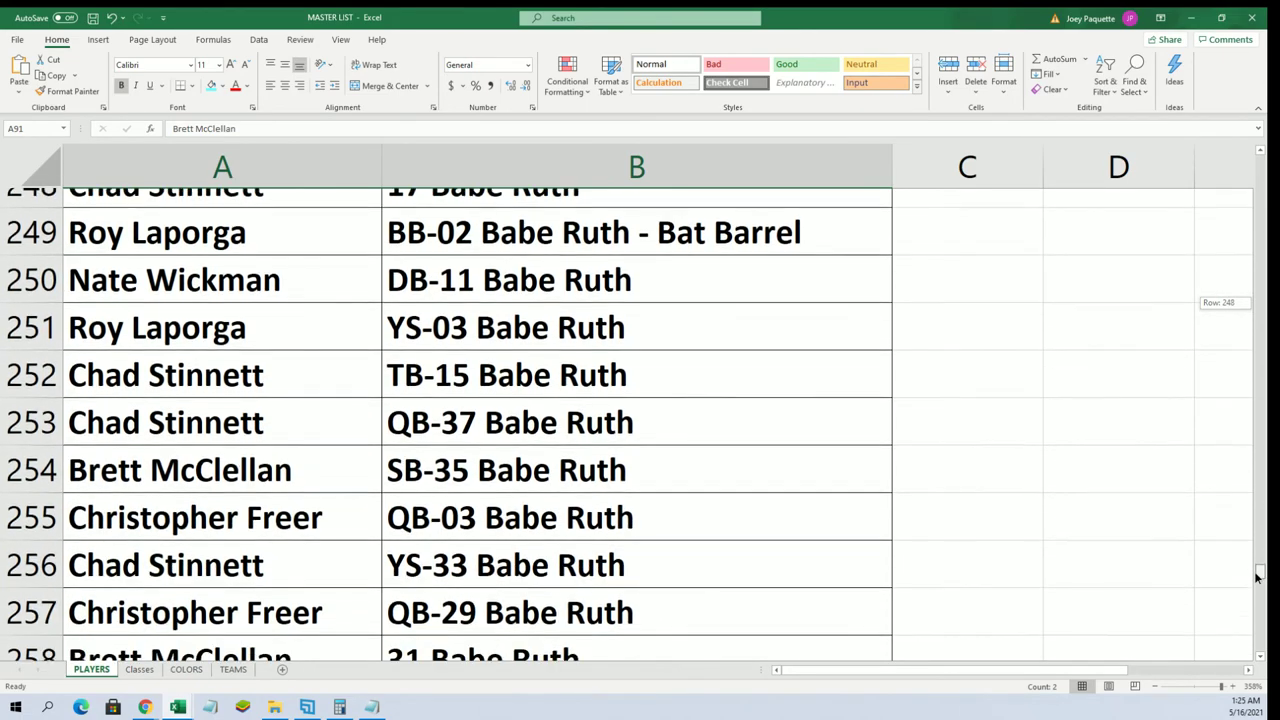
{"action": "left_click_drag", "start_coordinate": [1258, 582], "coordinate": [1260, 647]}
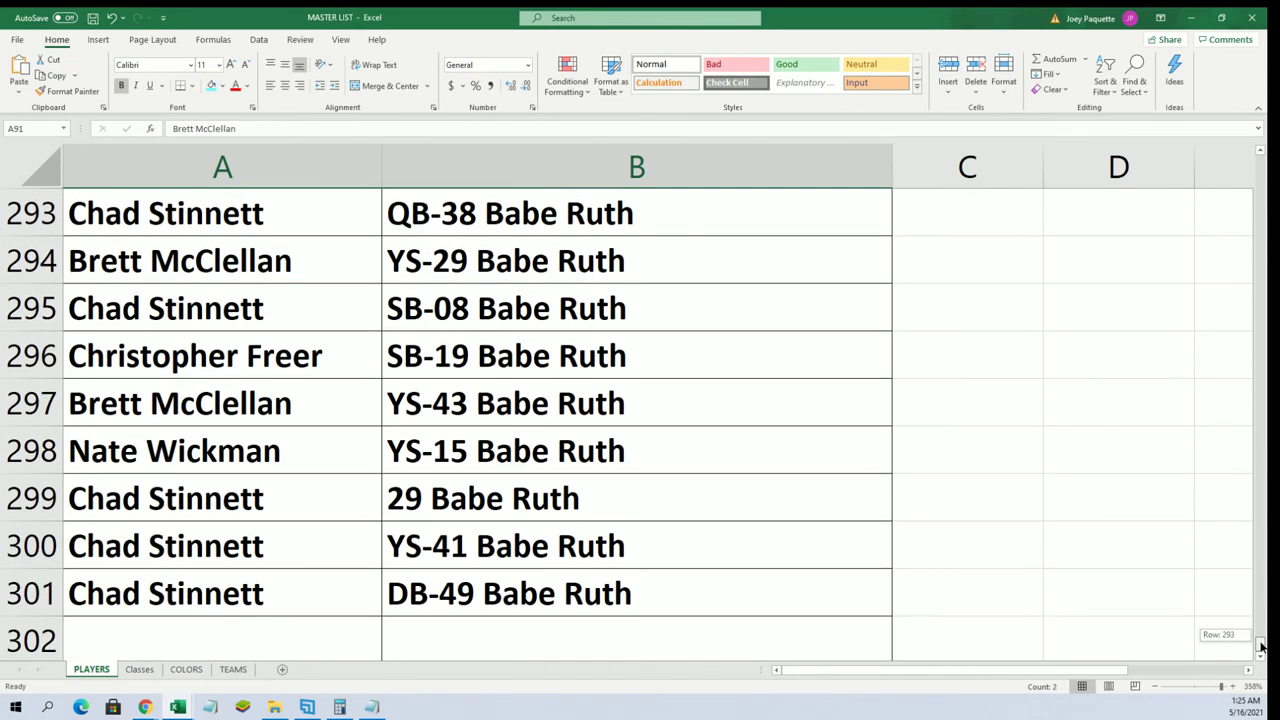
Step: Reduce the sheet magnification to 130% and return to the start of the OWNERS and CARDS list
{"action": "left_click", "coordinate": [1200, 686]}
{"action": "left_click", "coordinate": [1120, 632]}
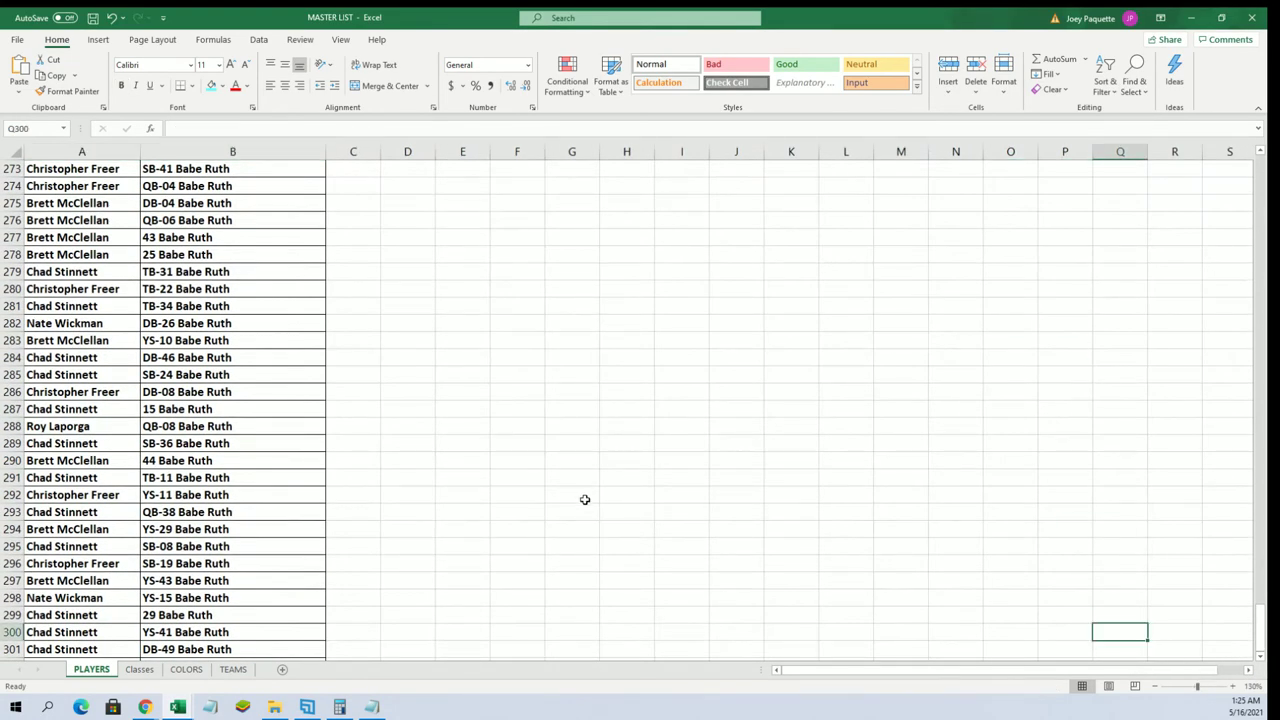
{"action": "left_click_drag", "start_coordinate": [1261, 612], "coordinate": [1257, 137]}
{"action": "left_click", "coordinate": [736, 413]}
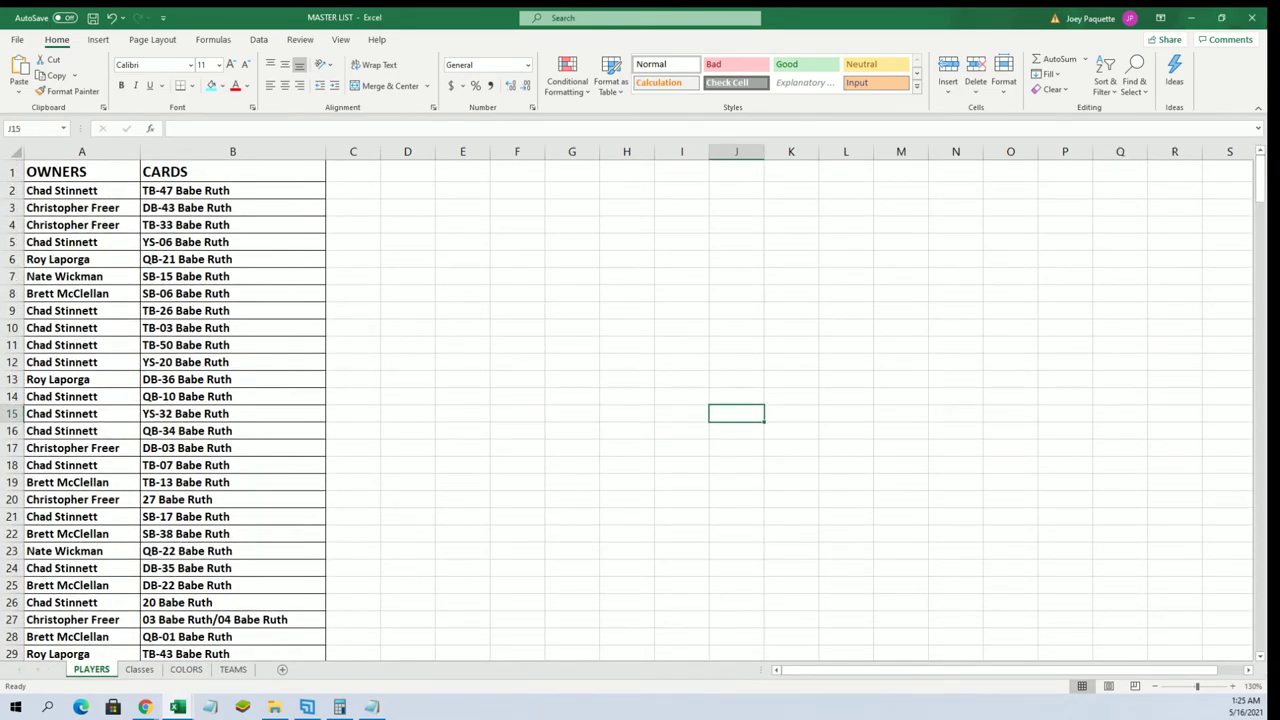